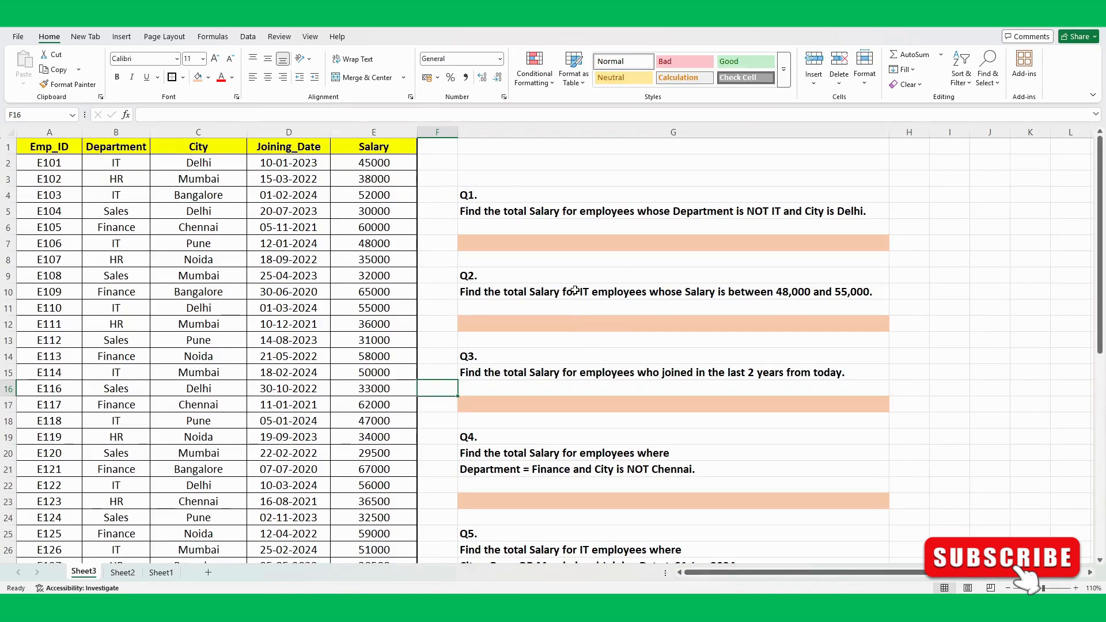
# - Start a SUMIFS formula in G7 for Q1 with the Salary column E:E as the sum range
pyautogui.click(596, 242)
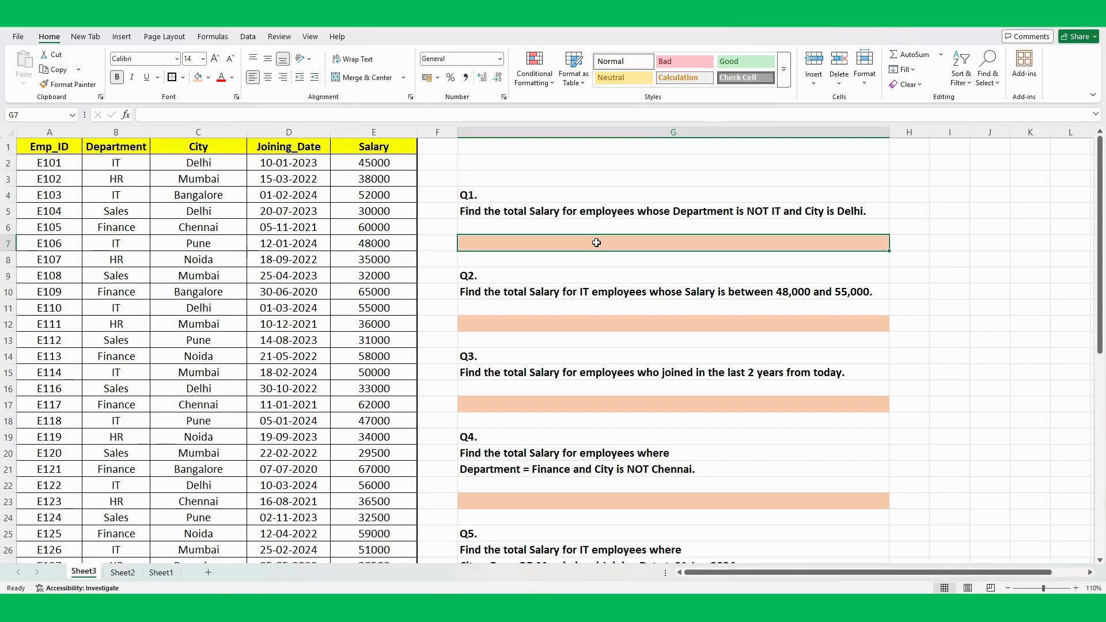
pyautogui.write('=s')
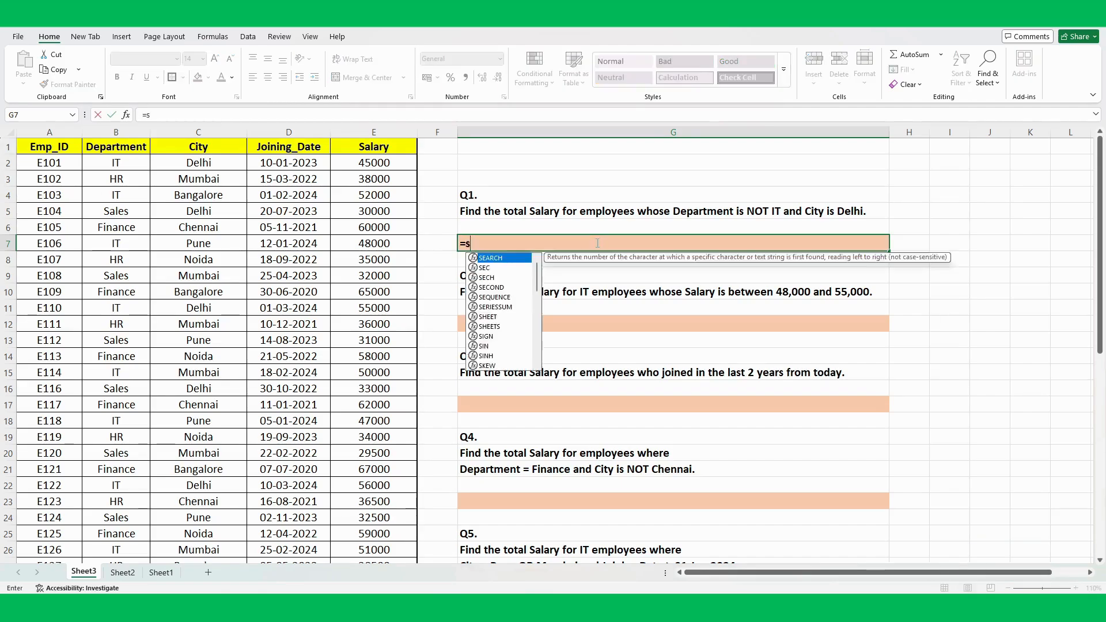
pyautogui.write('umifs')
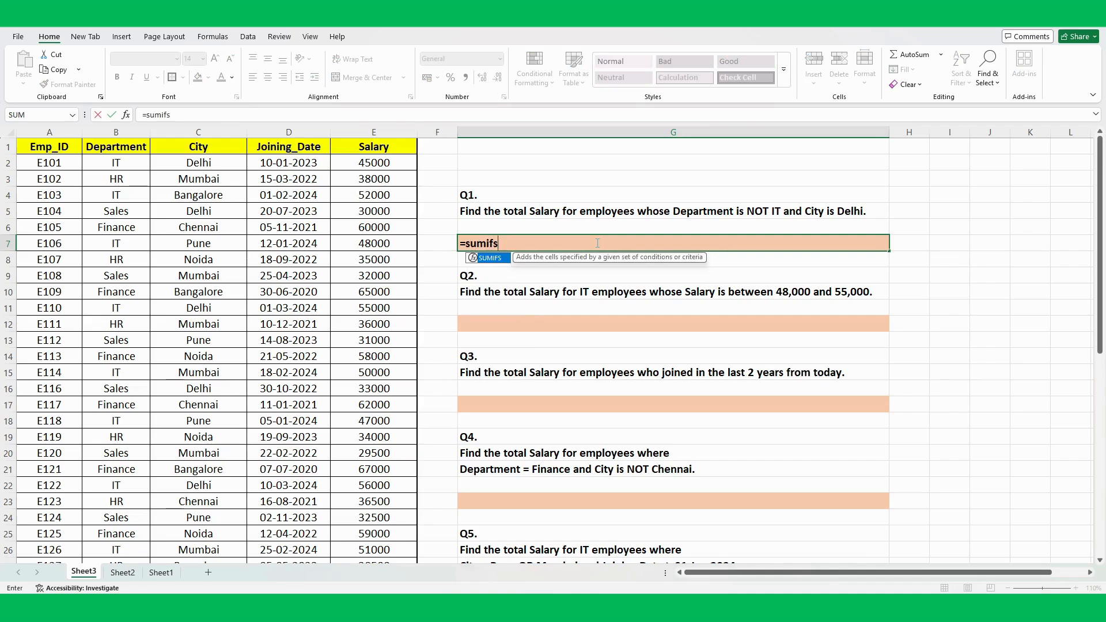
pyautogui.press('Tab')
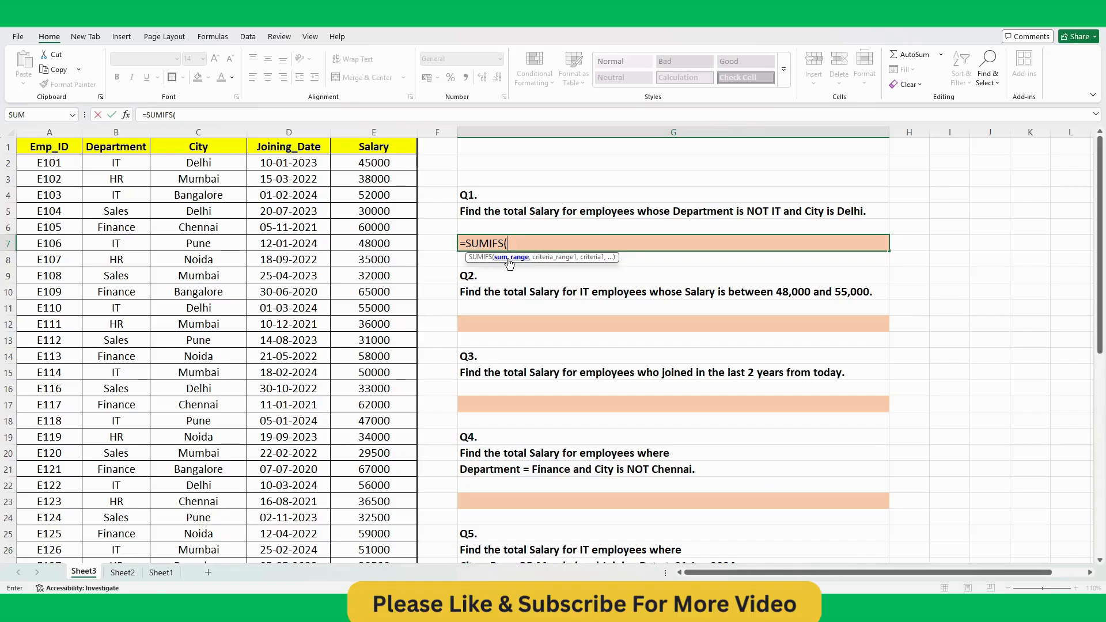
pyautogui.click(384, 129)
pyautogui.write(',')
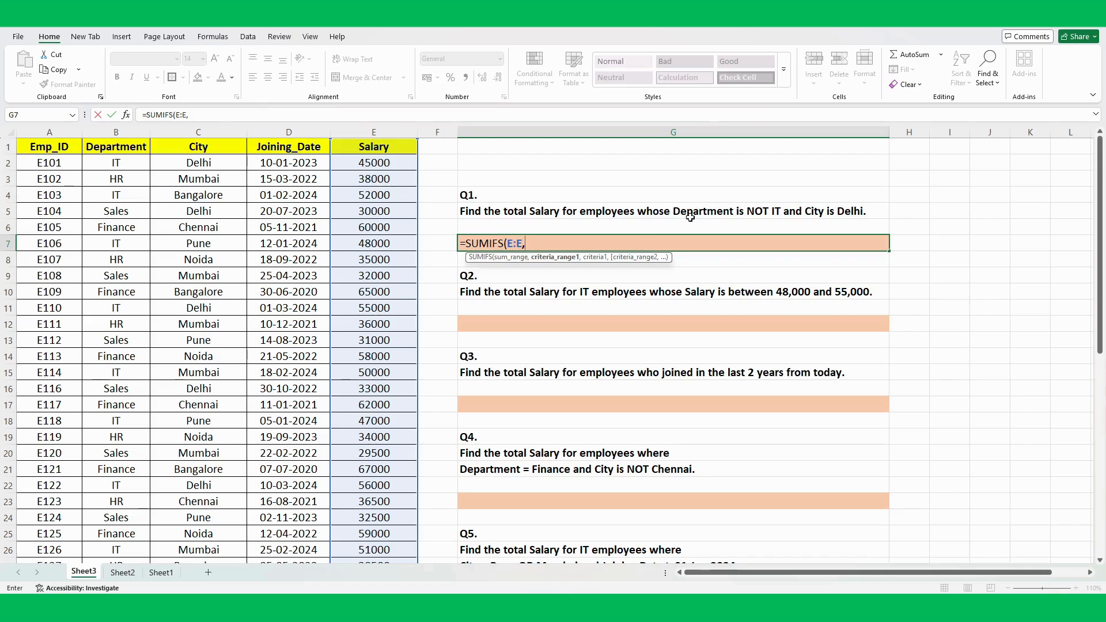
# - Complete the G7 formula with the criteria Department B:B as "<>"&"IT" and City C:C as "Delhi"
pyautogui.click(131, 131)
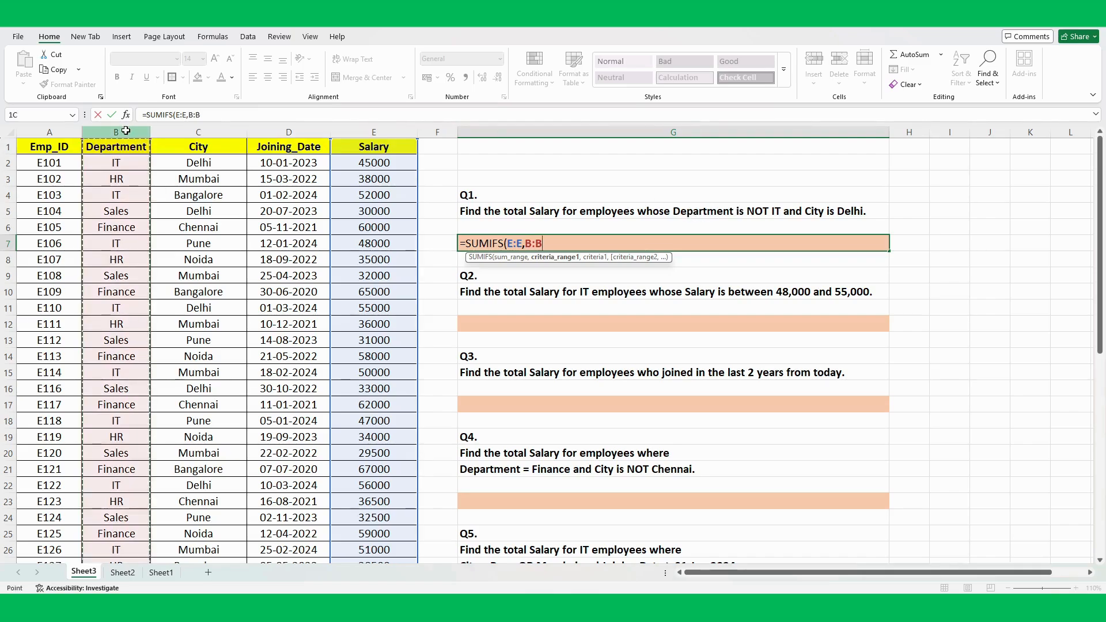
pyautogui.write(',')
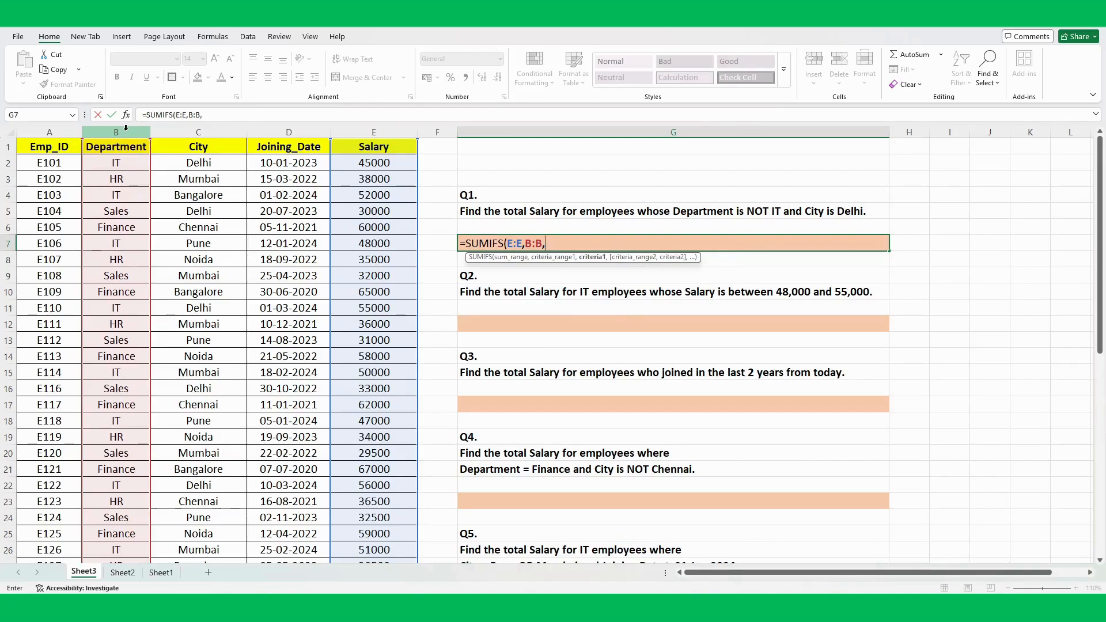
pyautogui.write('"<>"&"IT"')
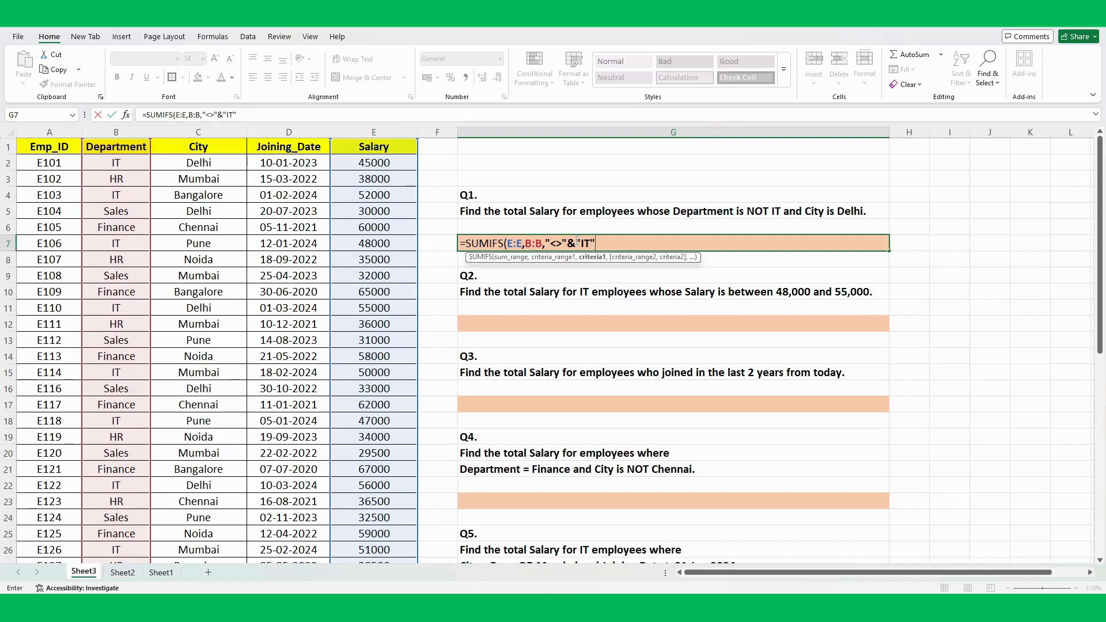
pyautogui.write(',')
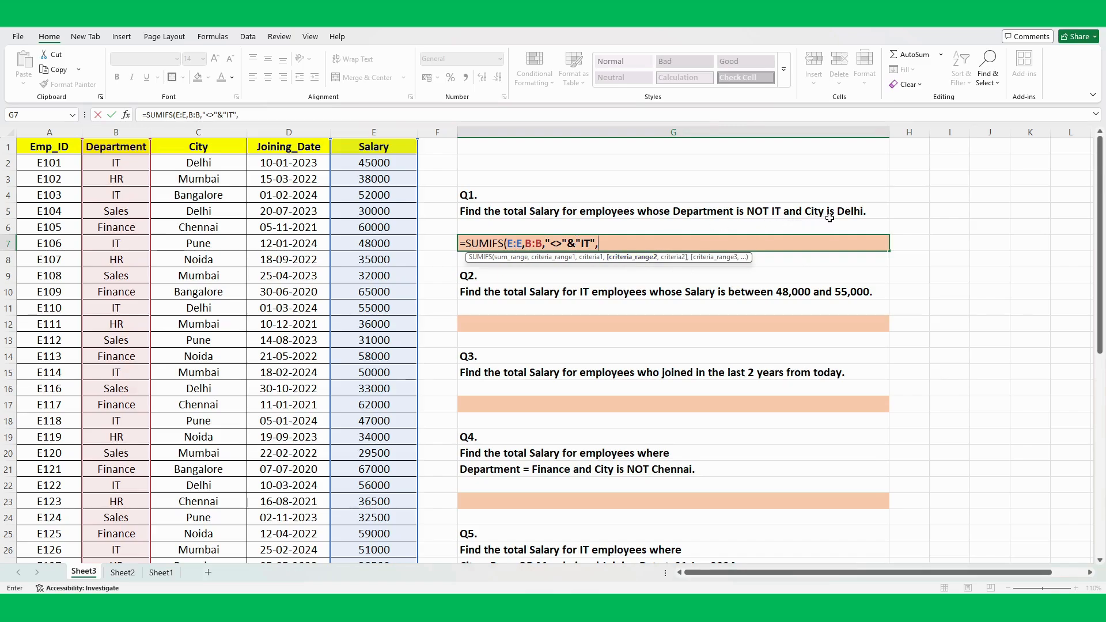
pyautogui.click(206, 130)
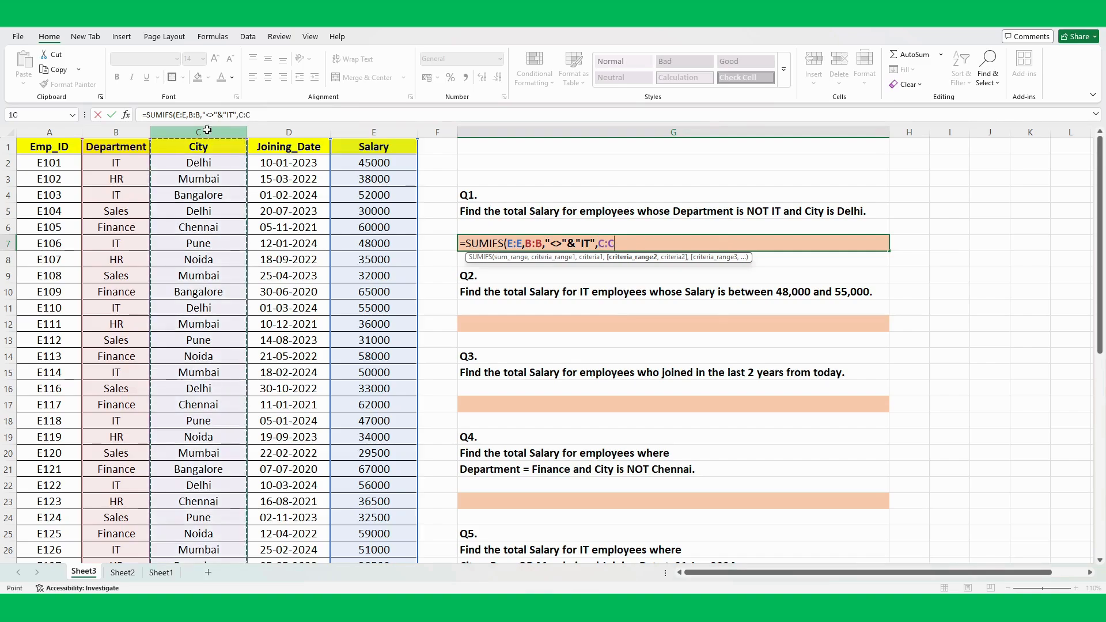
pyautogui.write(',')
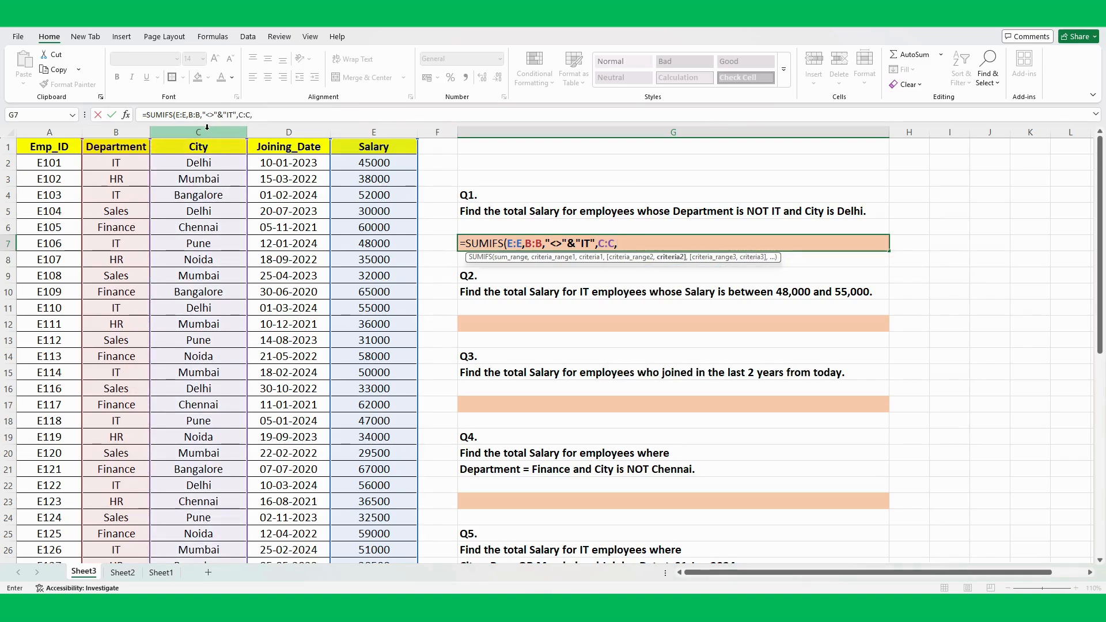
pyautogui.write('"Delhi")')
pyautogui.press('Return')
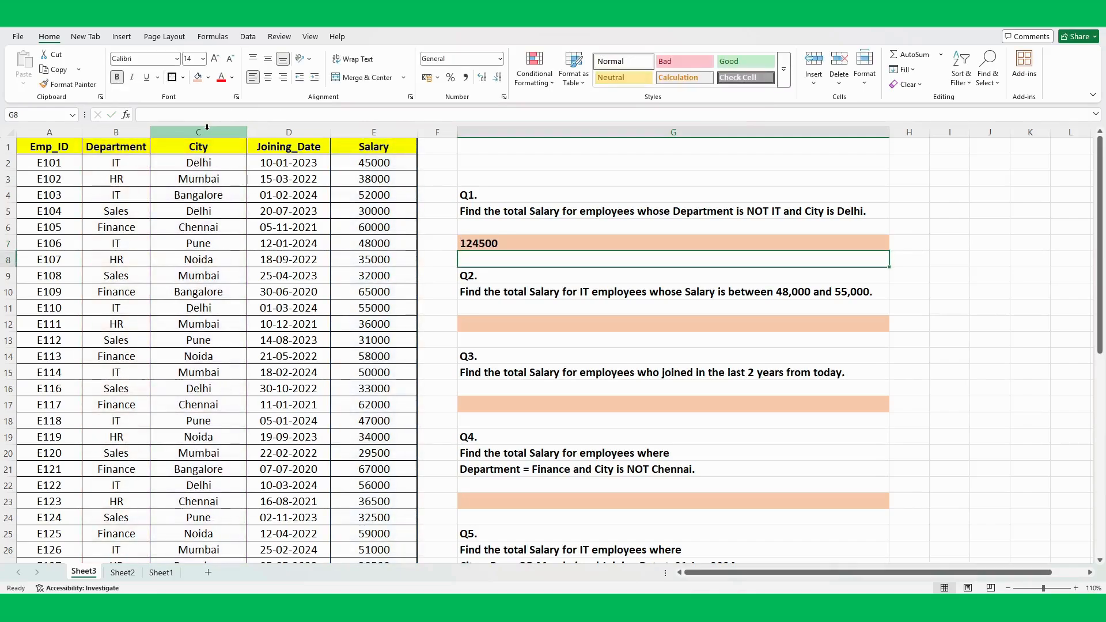
pyautogui.click(494, 242)
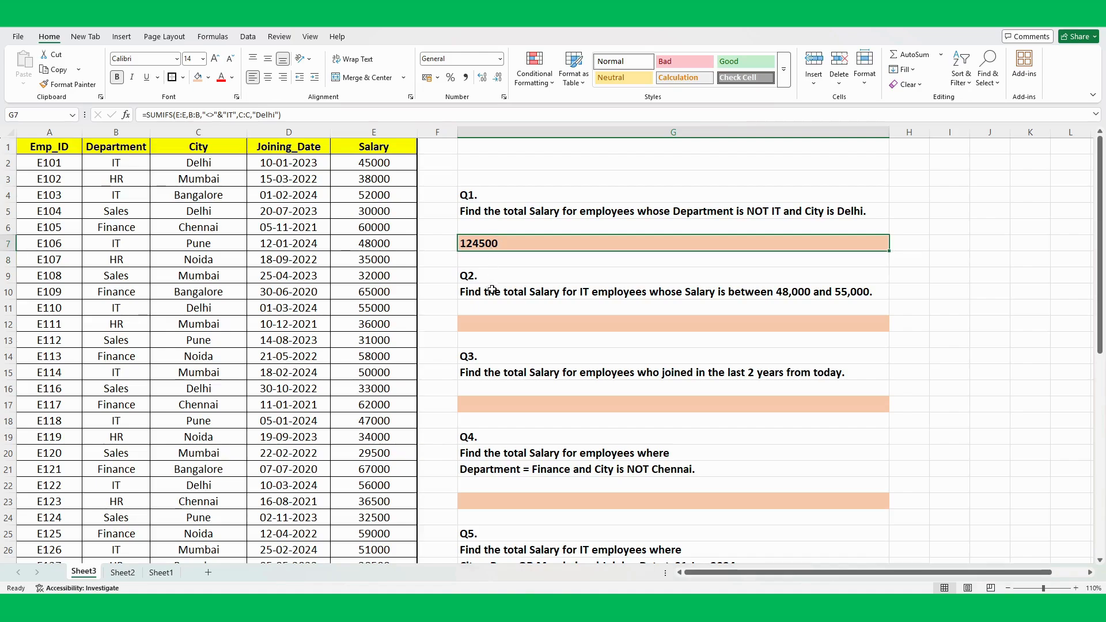
# - Start a SUMIFS formula in G12 for Q2, summing E:E with the criterion "IT" on Department column B:B
pyautogui.click(473, 323)
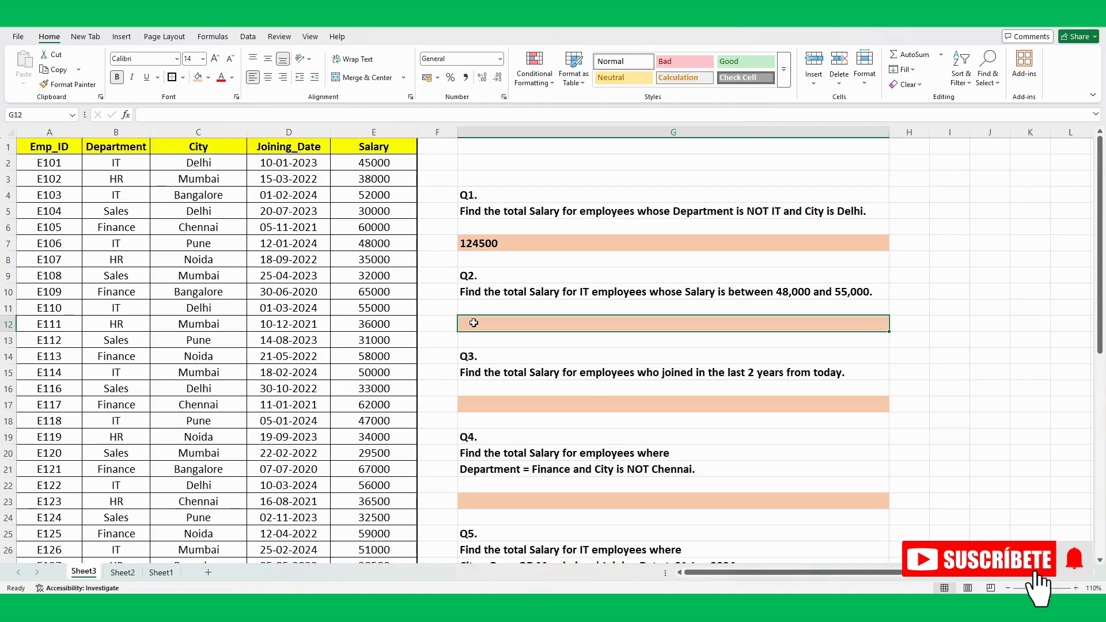
pyautogui.write('=sumi')
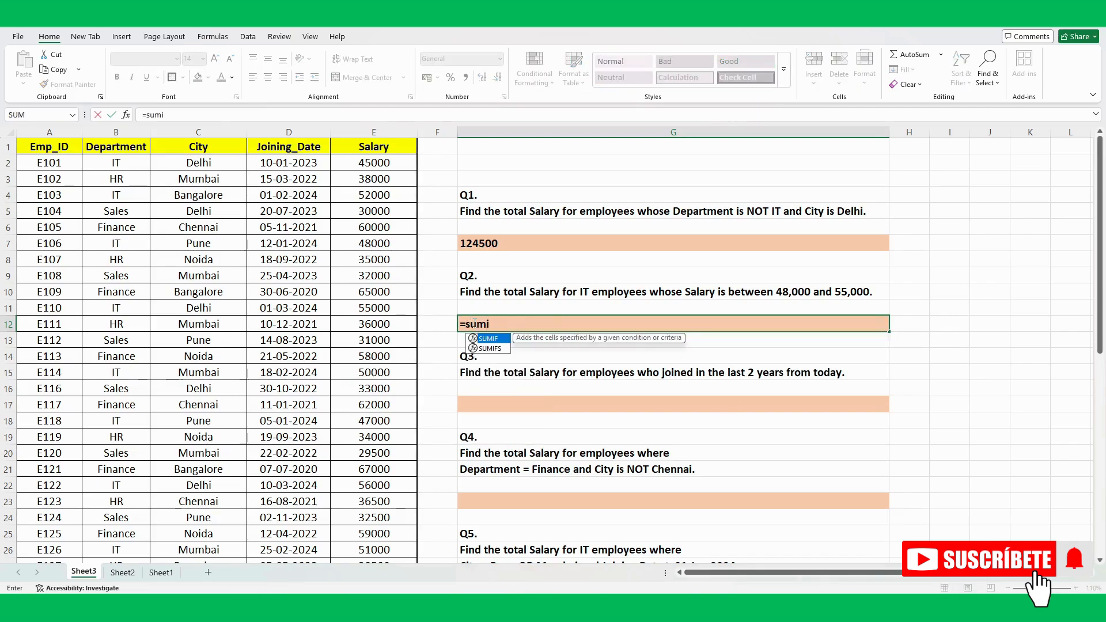
pyautogui.write('fs')
pyautogui.press('Tab')
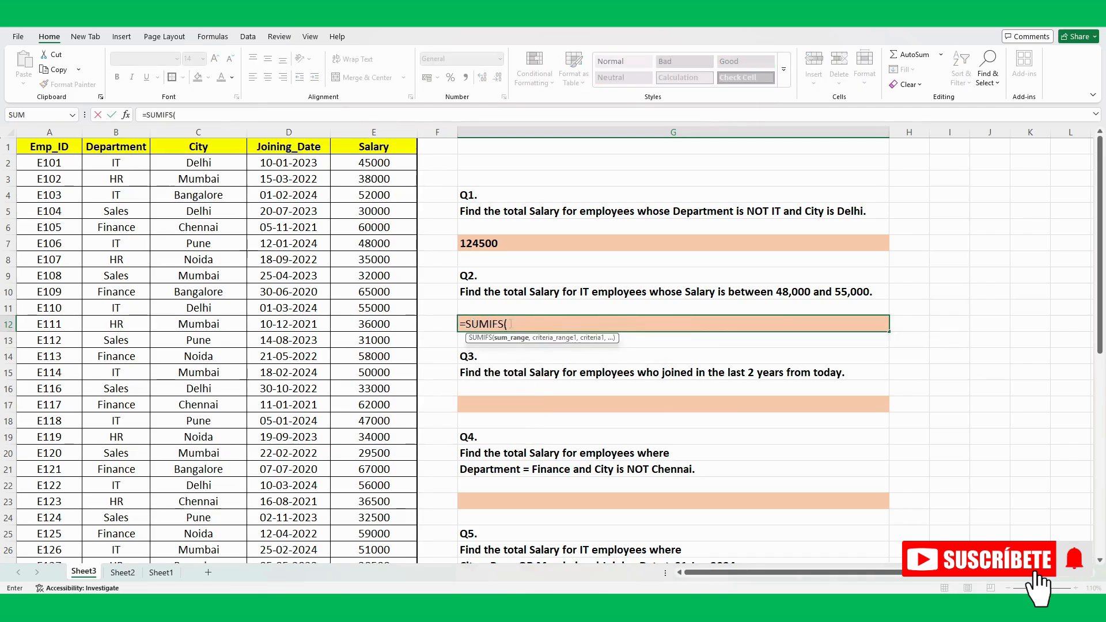
pyautogui.click(366, 128)
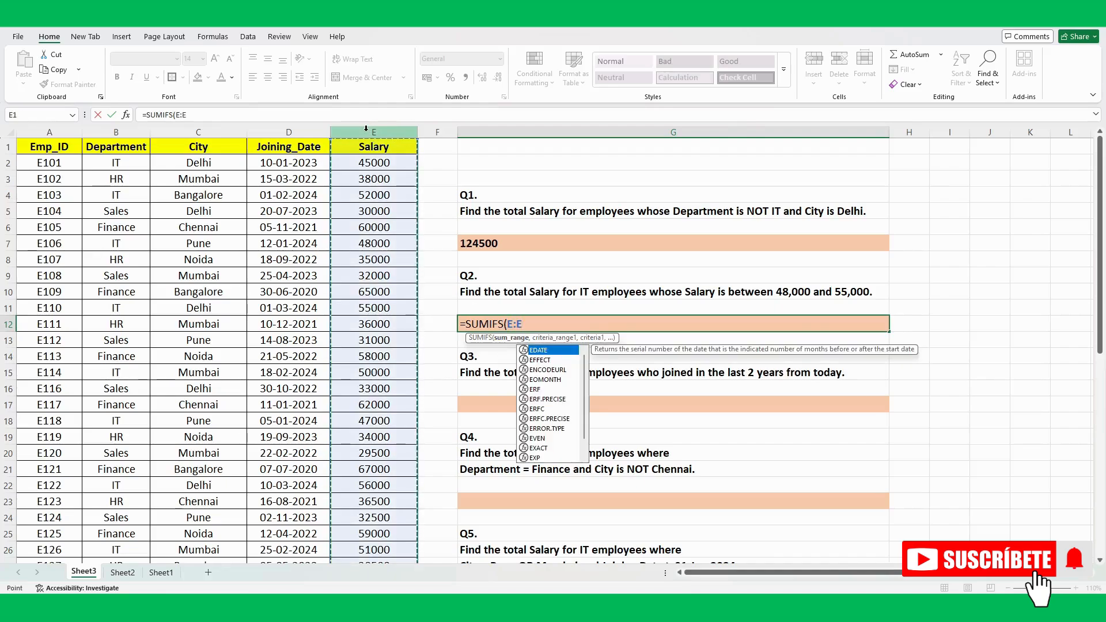
pyautogui.write(',')
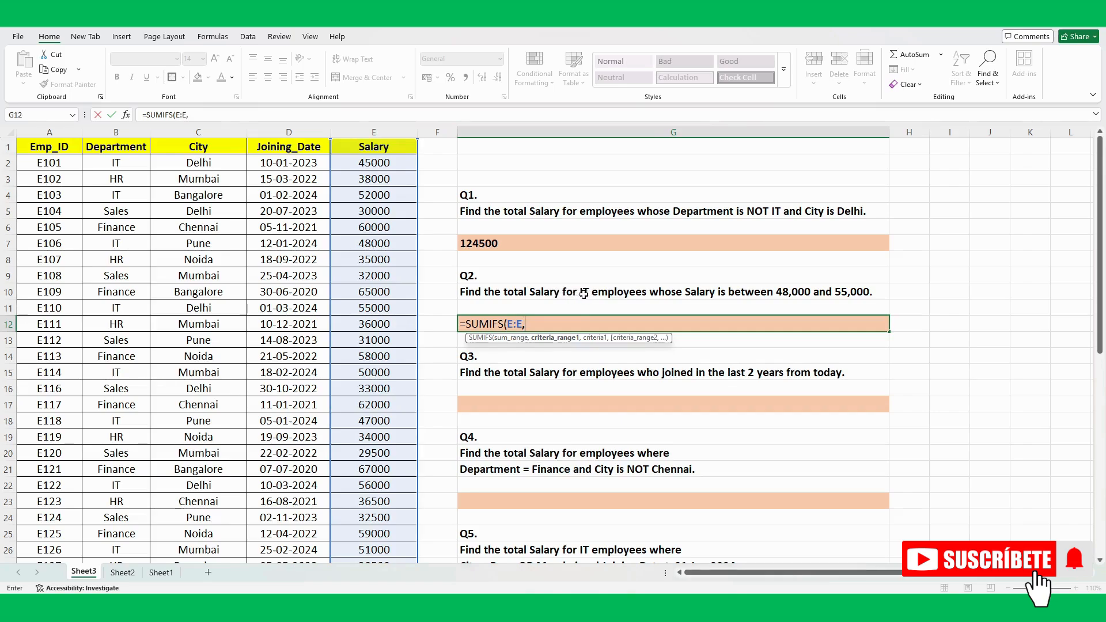
pyautogui.click(104, 132)
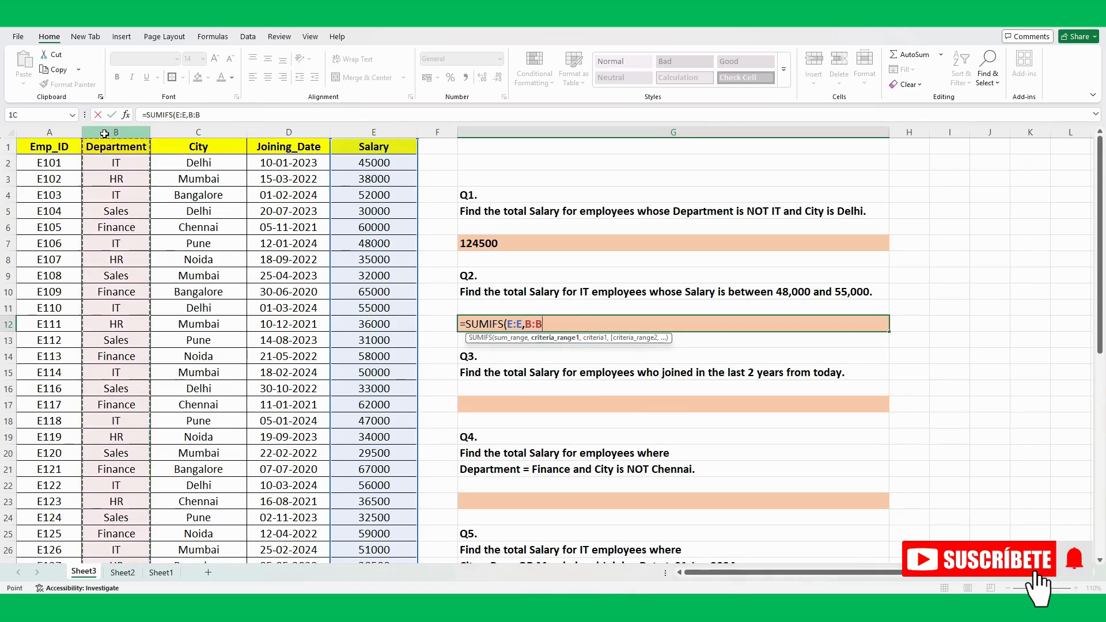
pyautogui.write(',"IT"')
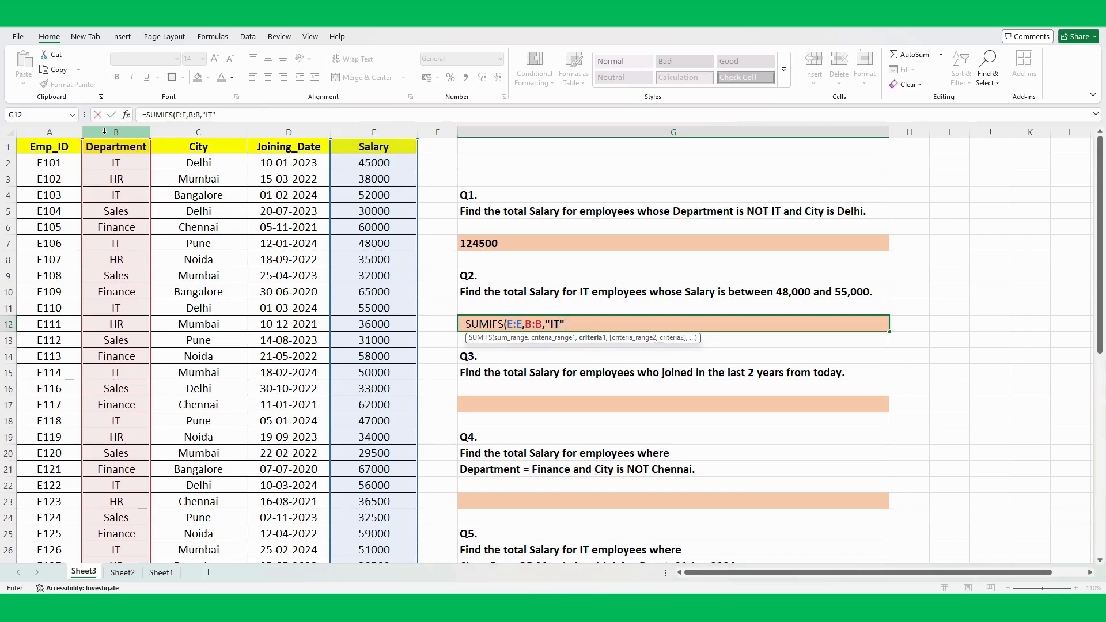
pyautogui.write(',')
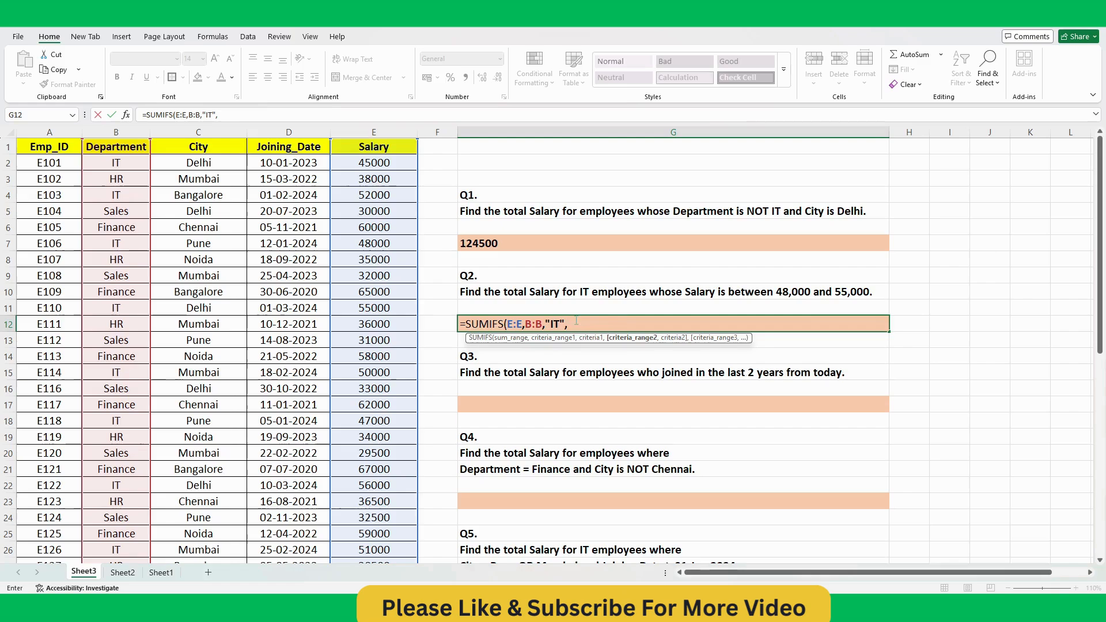
# - Complete the G12 formula with two Salary criteria on E:E, ">"&48000 and "<"&55000
pyautogui.click(382, 131)
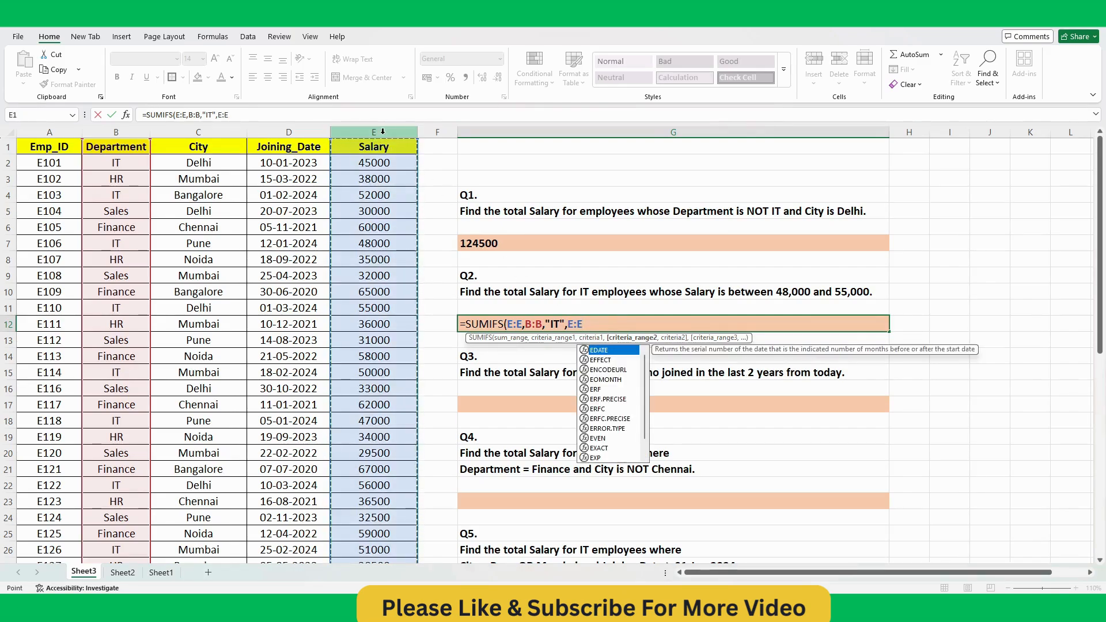
pyautogui.write(',">')
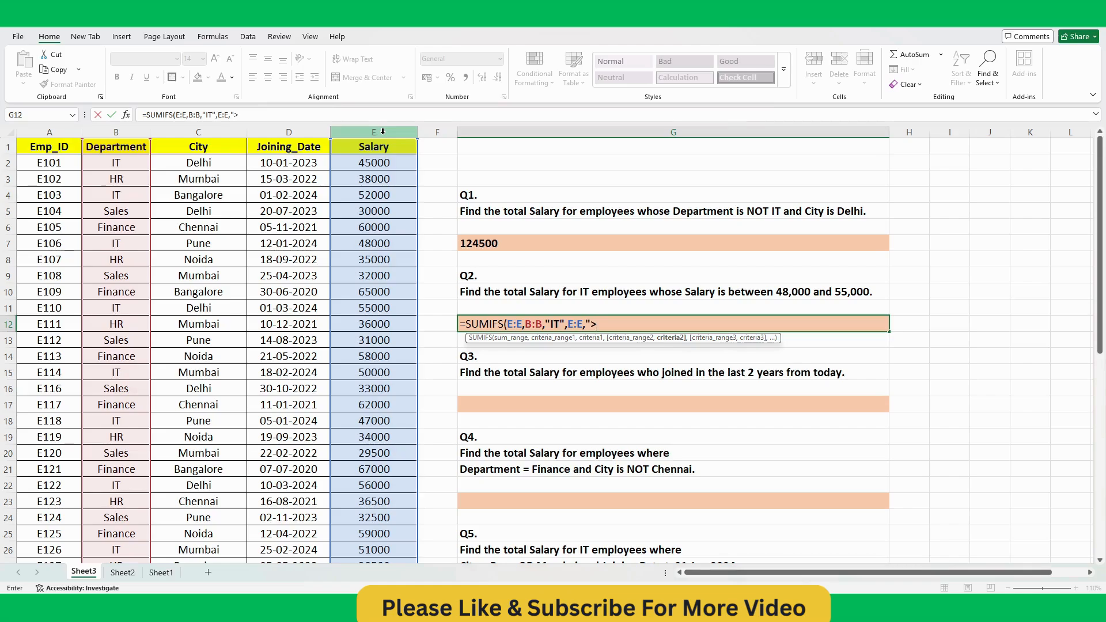
pyautogui.write('"&48')
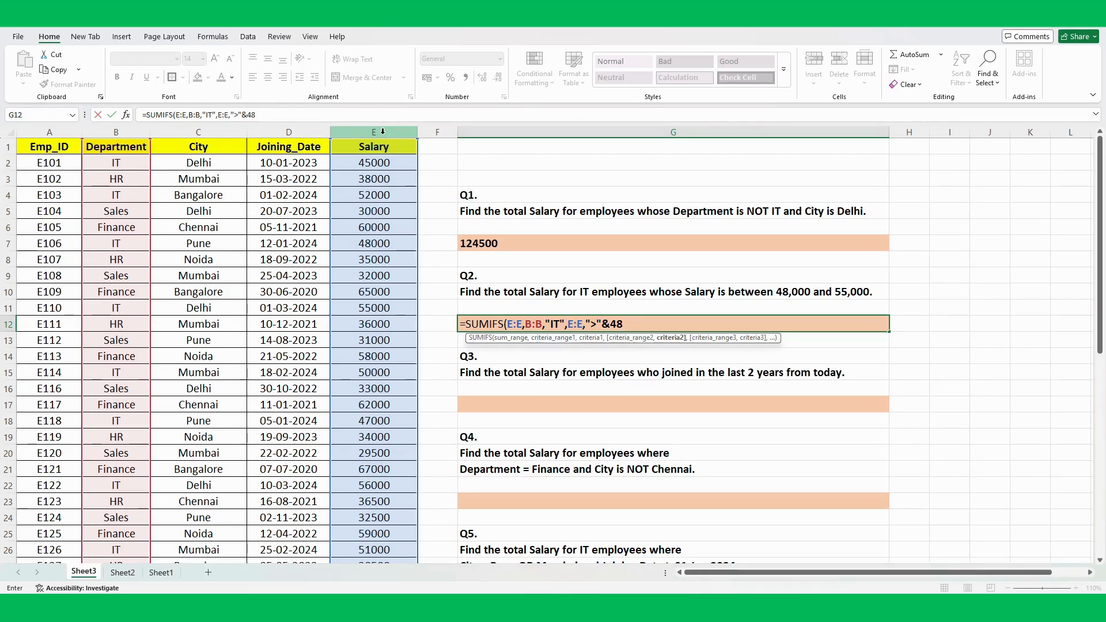
pyautogui.write('000,')
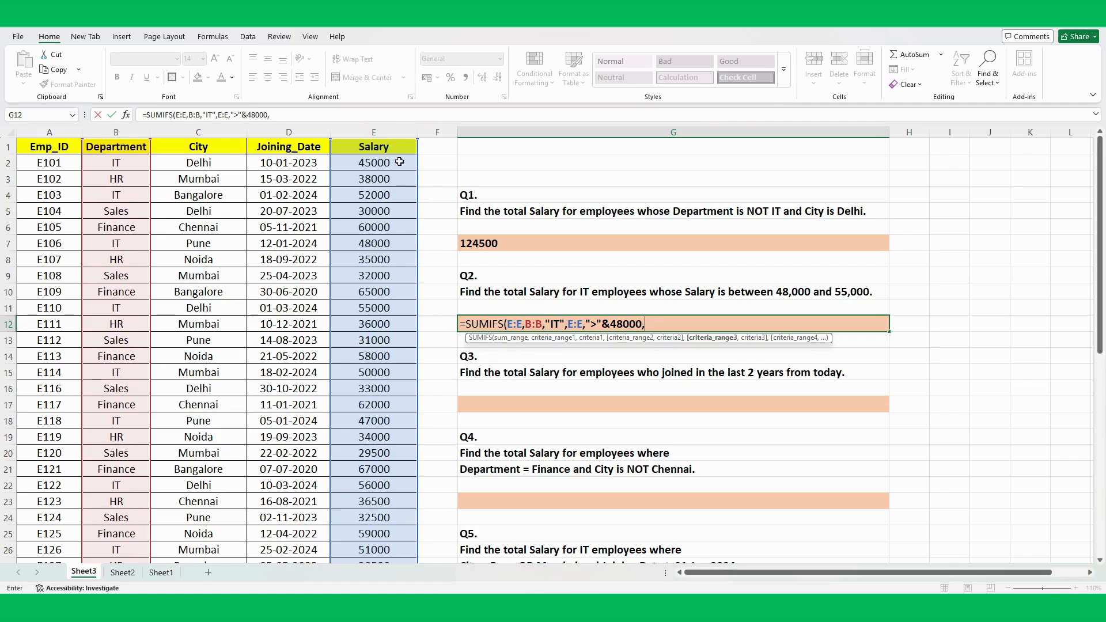
pyautogui.click(379, 128)
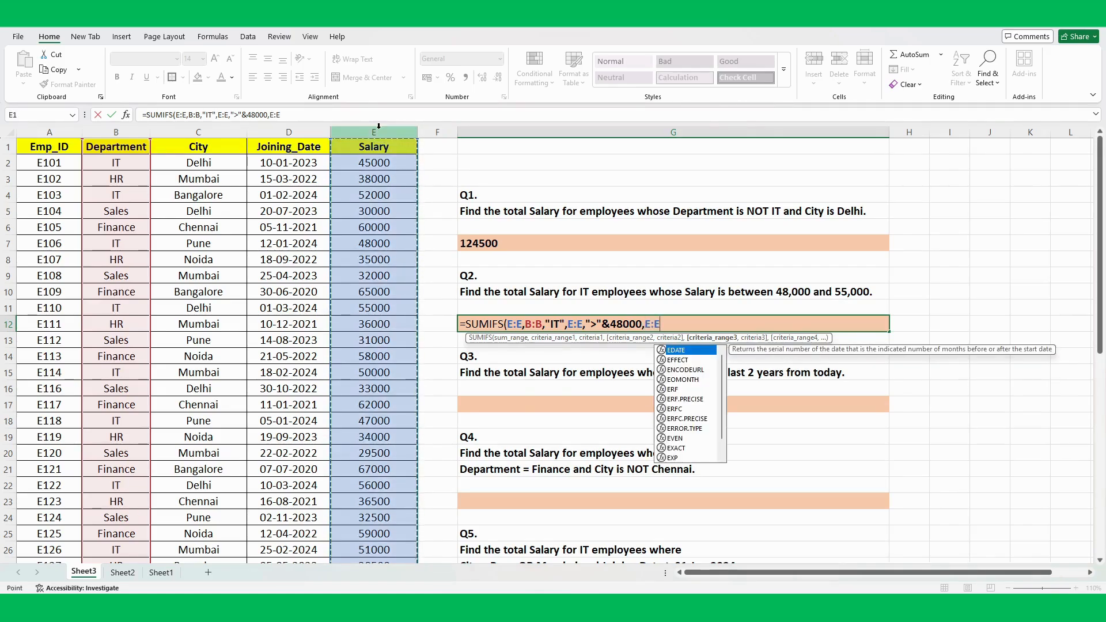
pyautogui.write(',')
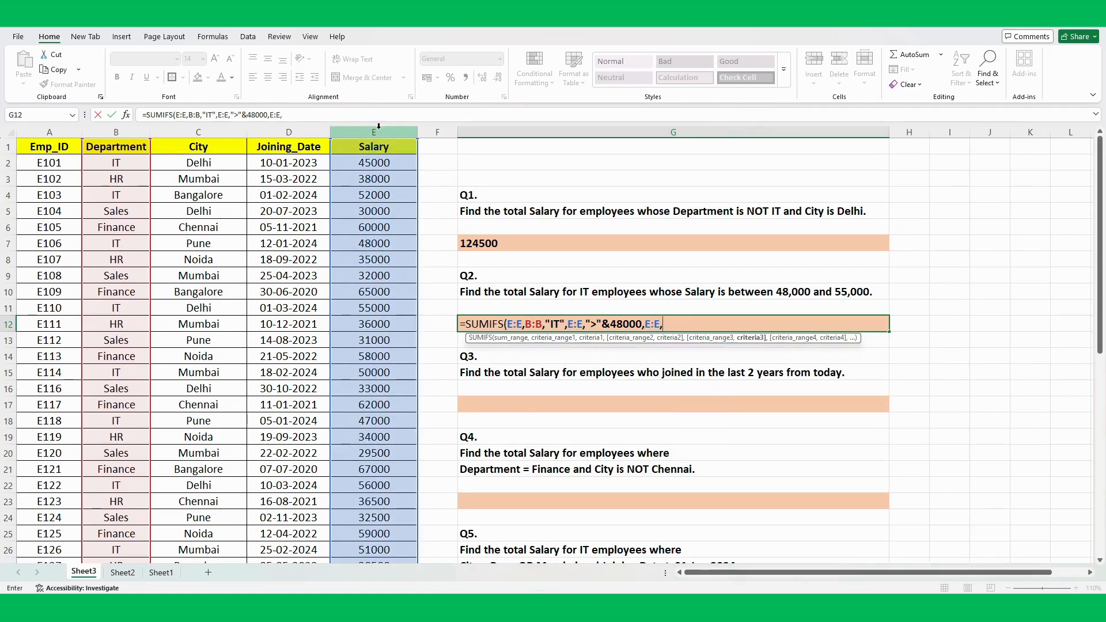
pyautogui.write('"<"&55000)')
pyautogui.press('Return')
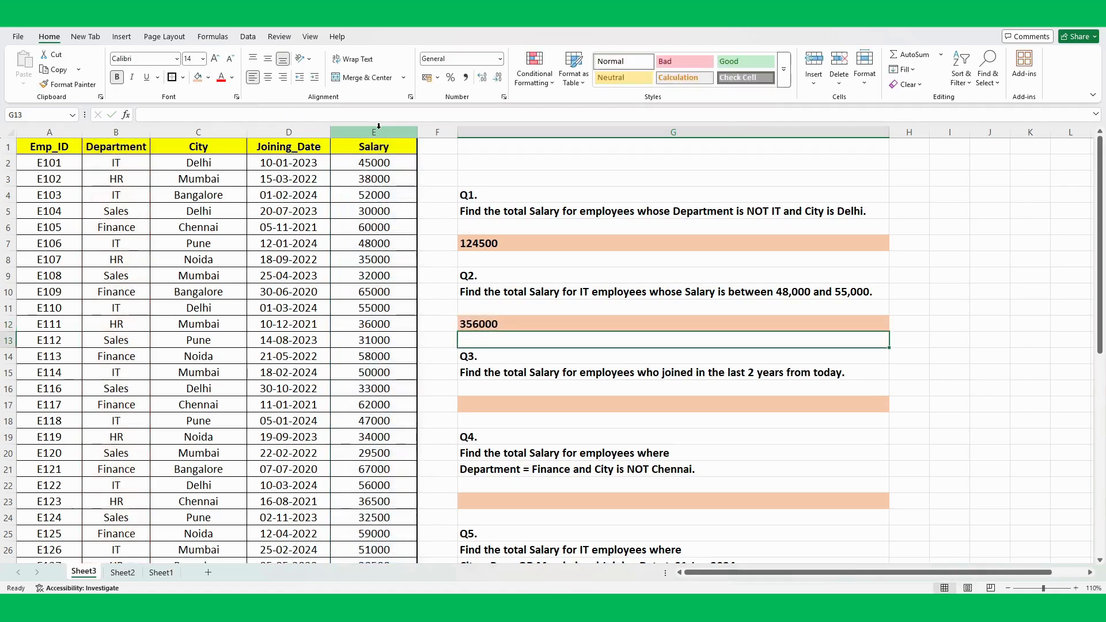
# - Review the ranges and criteria of the Q2 SUMIFS formula in G12
pyautogui.click(496, 322)
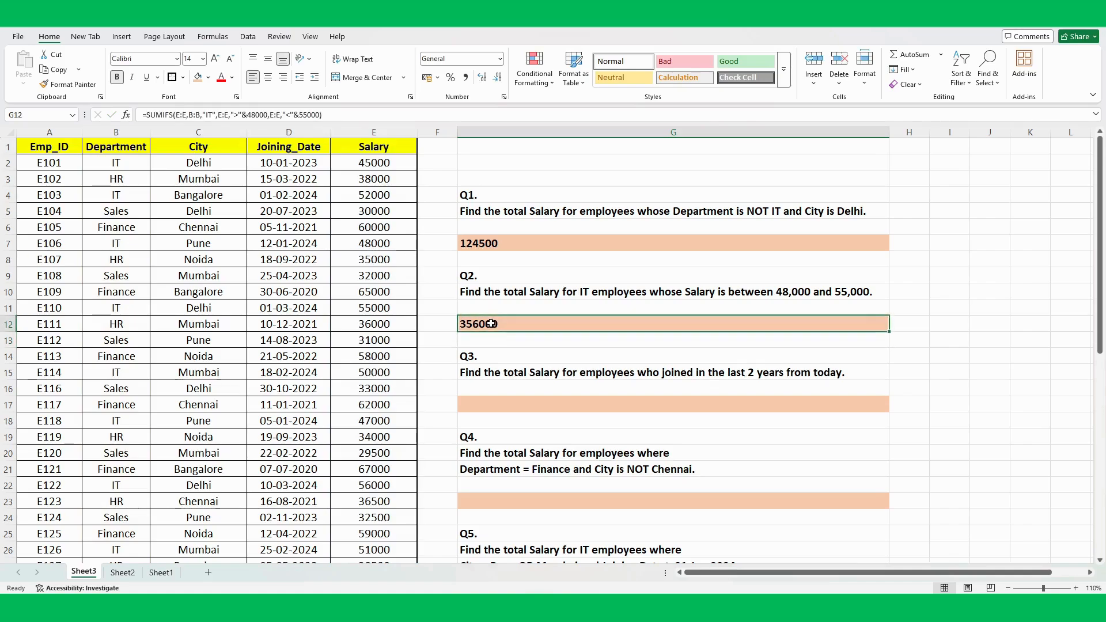
pyautogui.doubleClick(490, 324)
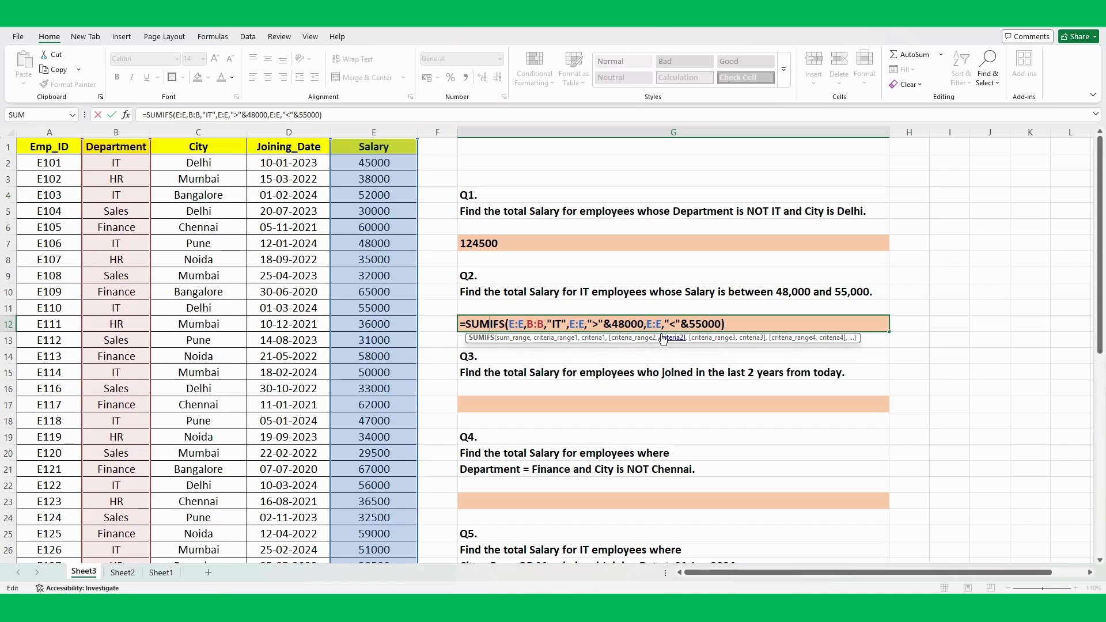
pyautogui.click(735, 325)
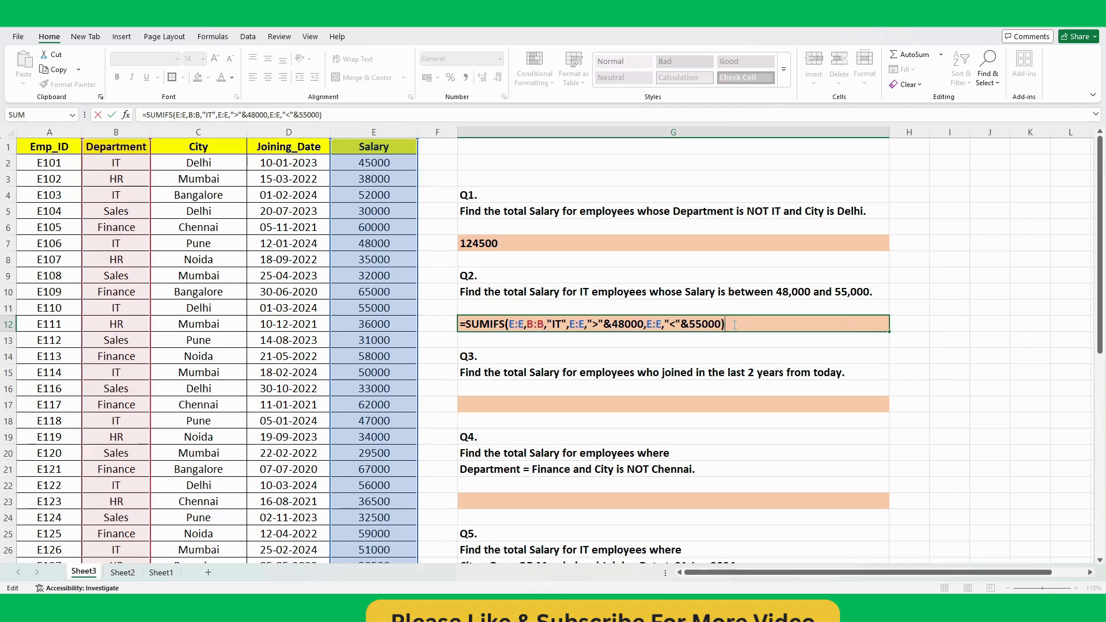
pyautogui.press('Return')
pyautogui.click(529, 326)
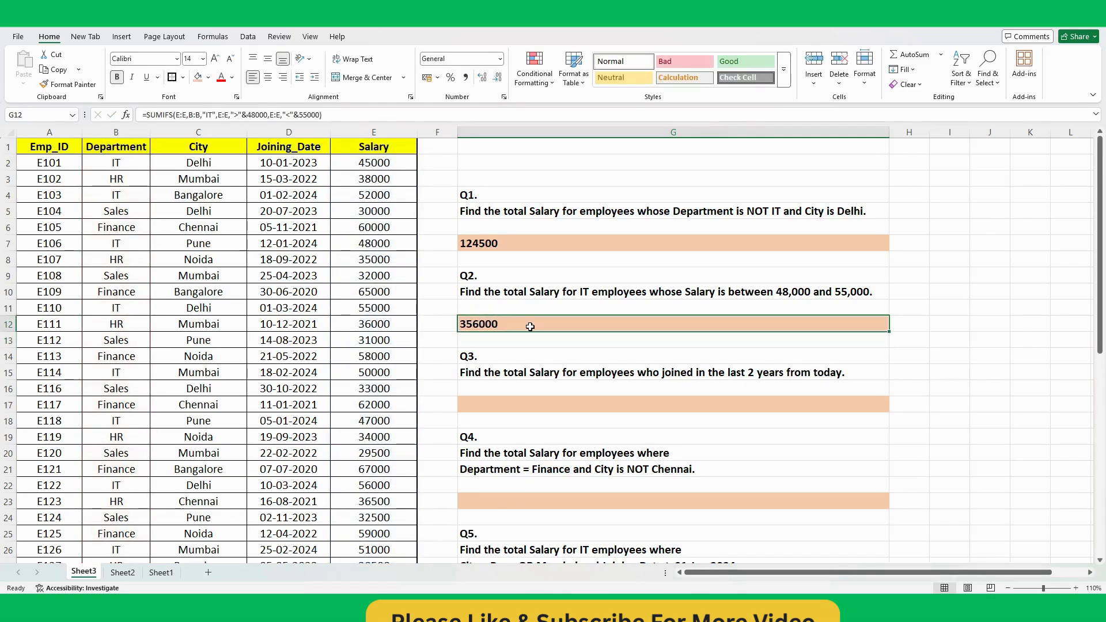
# - Enter =MAX(D:D) in G16 to get the latest date in the Joining_Date column
pyautogui.click(488, 399)
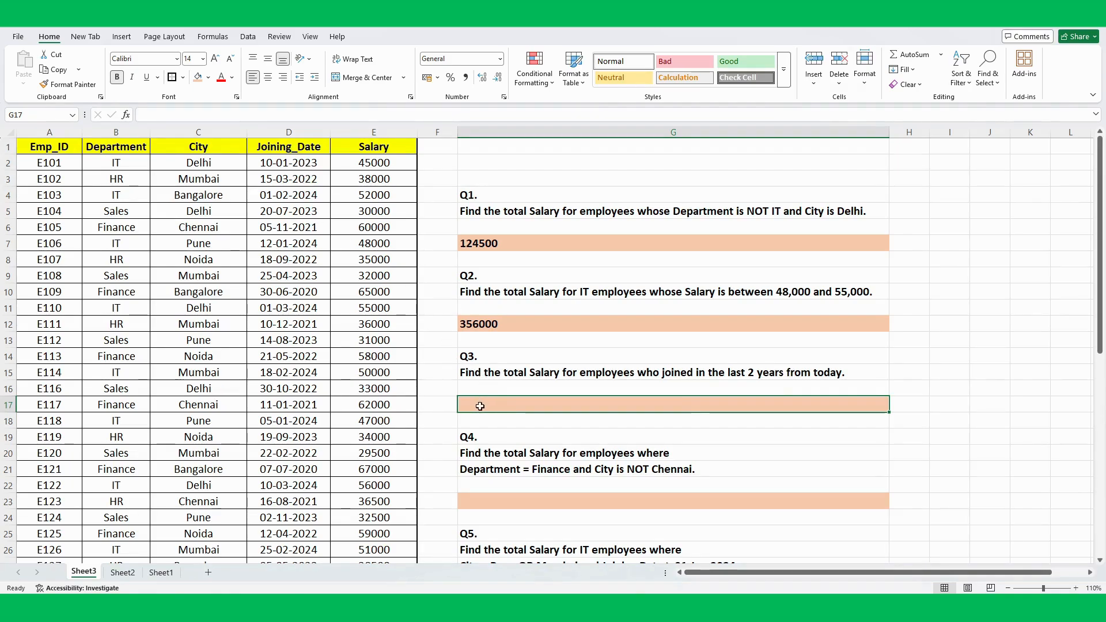
pyautogui.click(632, 387)
pyautogui.write('=')
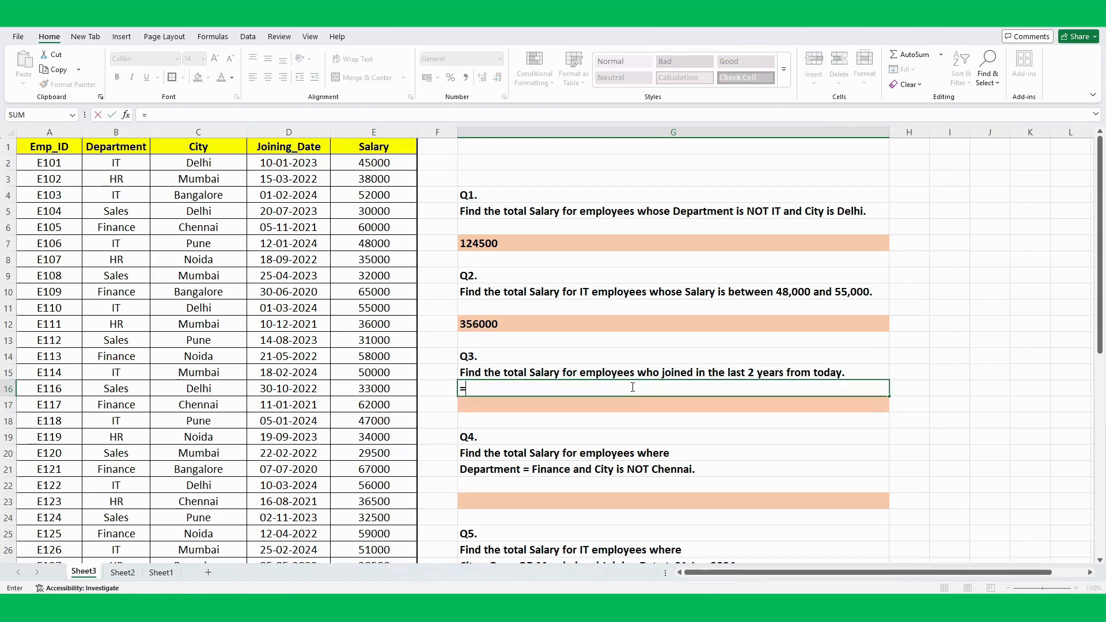
pyautogui.write('max')
pyautogui.press('Tab')
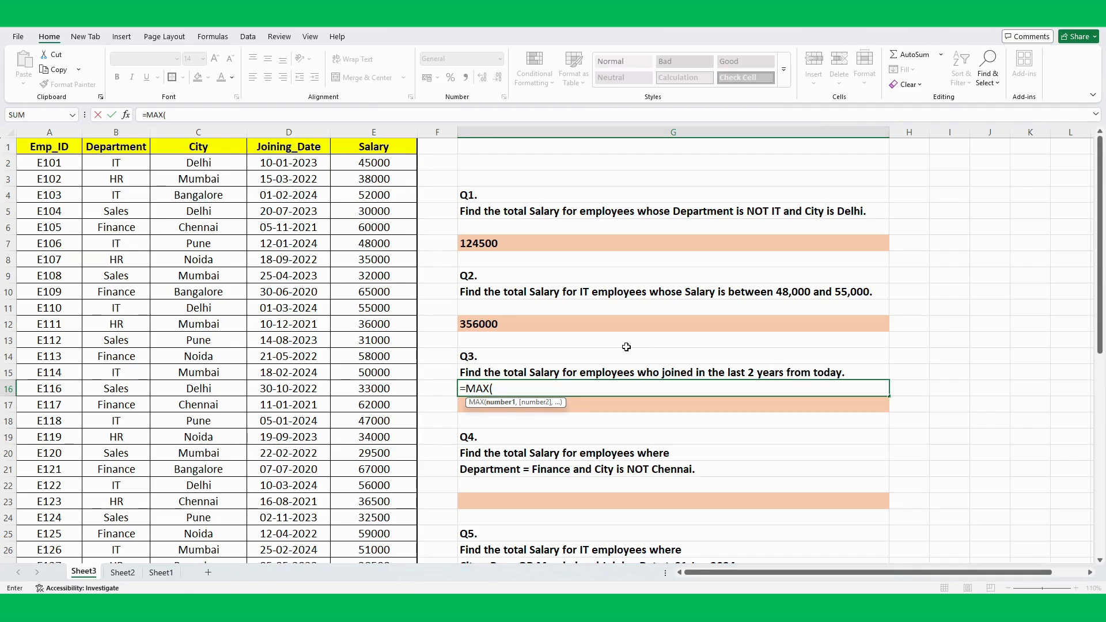
pyautogui.click(304, 128)
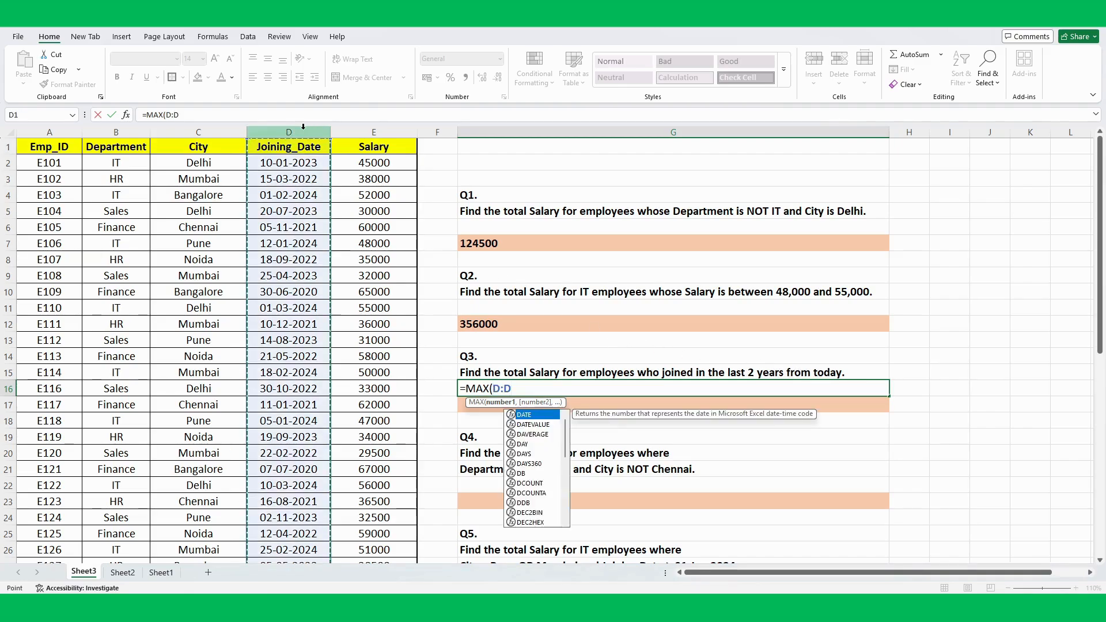
pyautogui.press('Return')
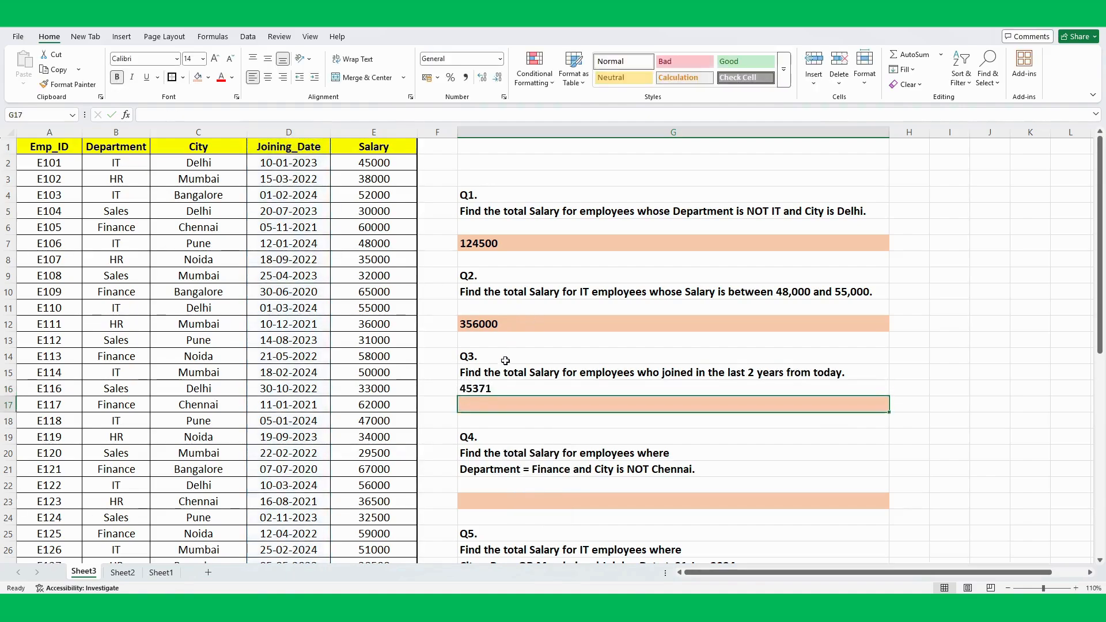
# - Format the latest joining date in G16 as Long Date and align it right
pyautogui.click(491, 387)
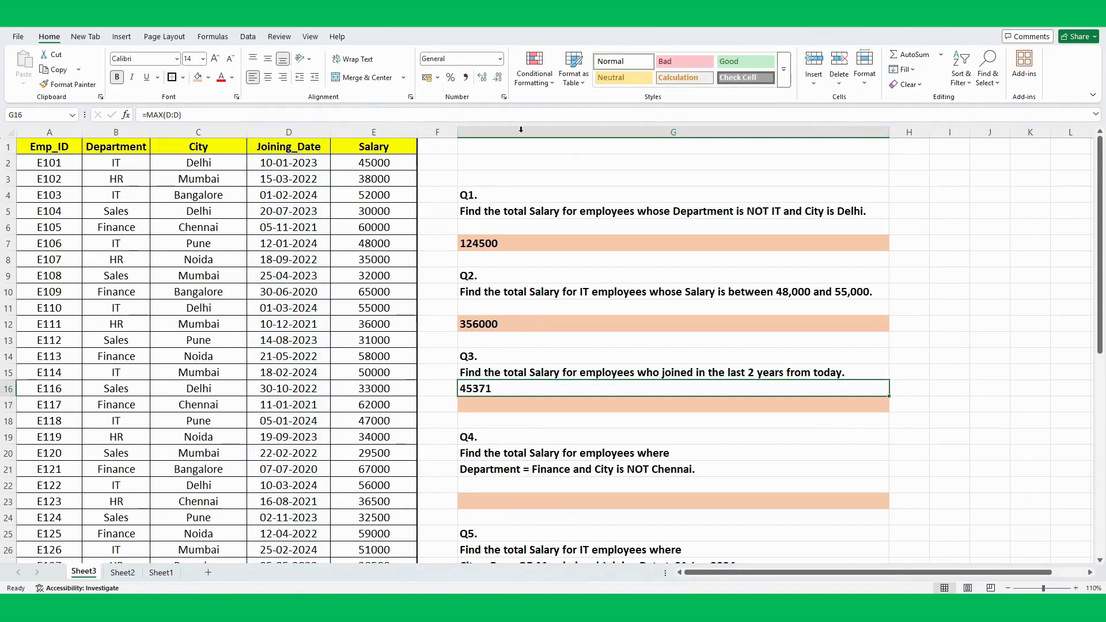
pyautogui.click(500, 59)
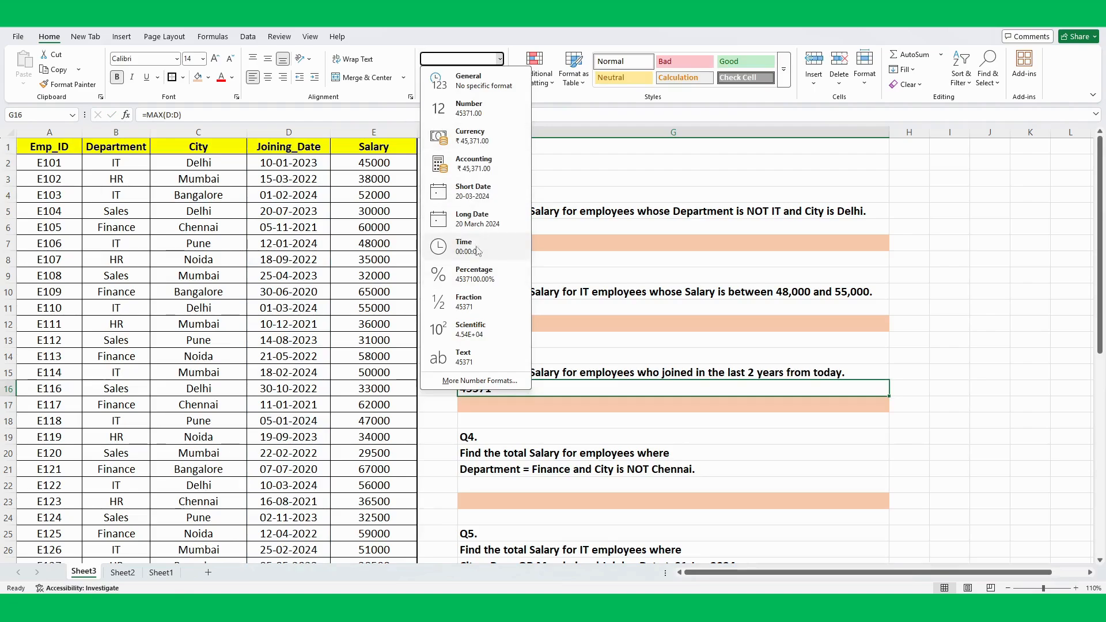
pyautogui.click(484, 221)
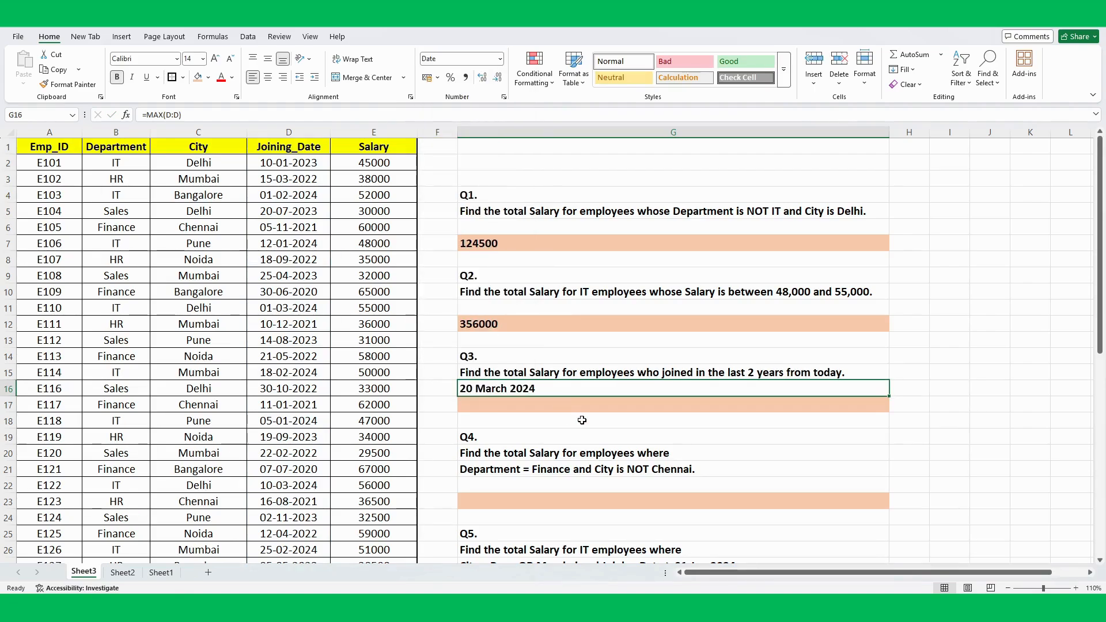
pyautogui.click(477, 403)
pyautogui.click(498, 390)
pyautogui.click(568, 406)
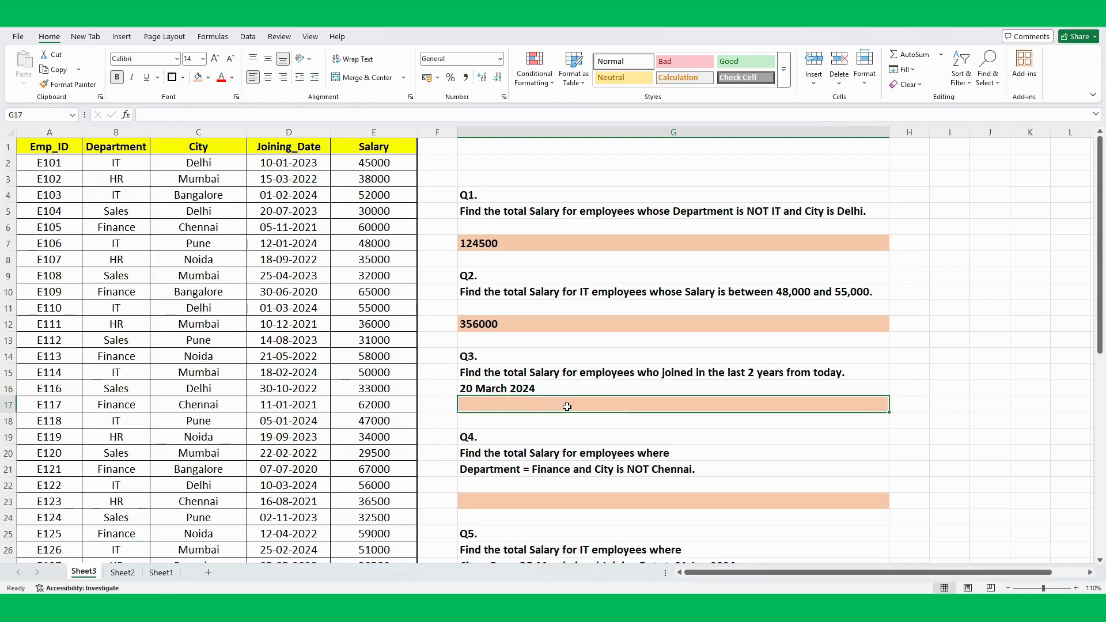
pyautogui.click(519, 390)
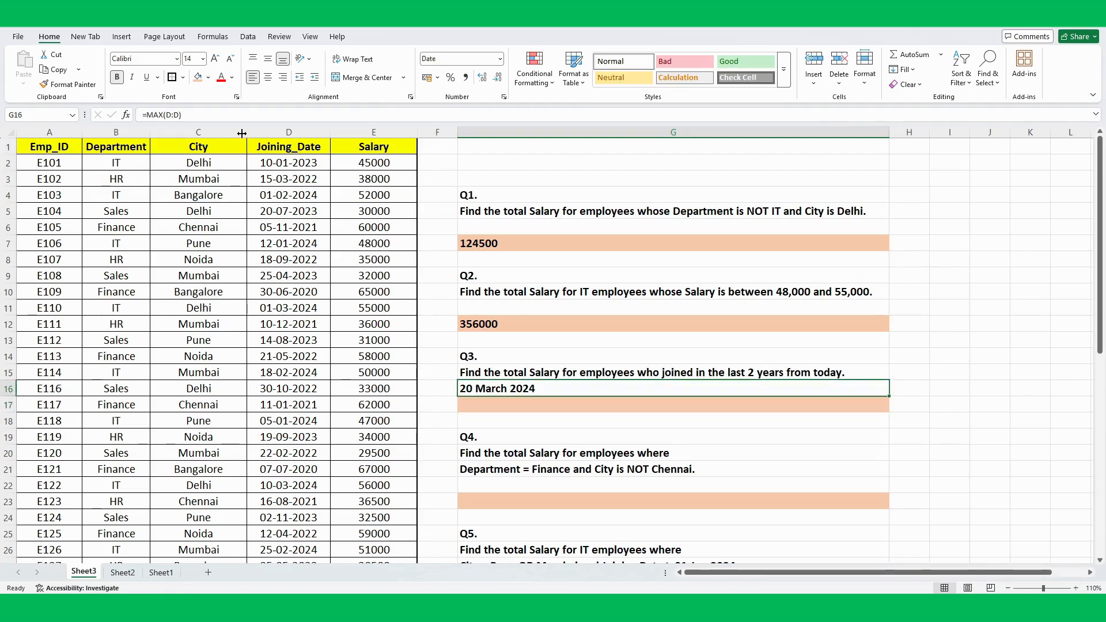
pyautogui.click(283, 77)
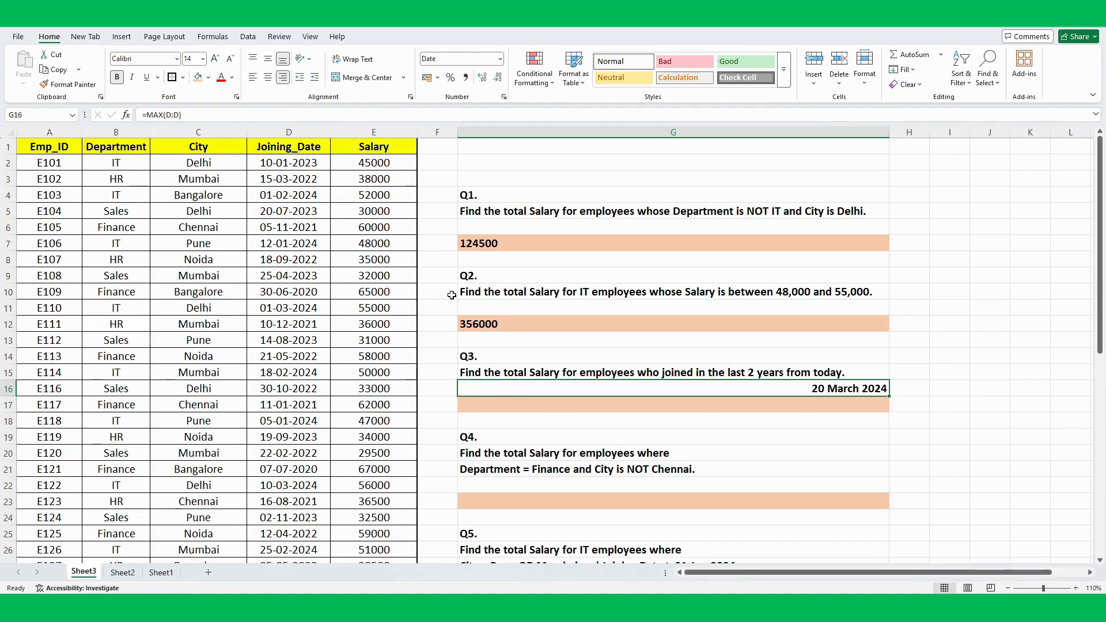
# - Examine the Q3 wording in G15 against the dates in the Joining_Date column
pyautogui.click(652, 408)
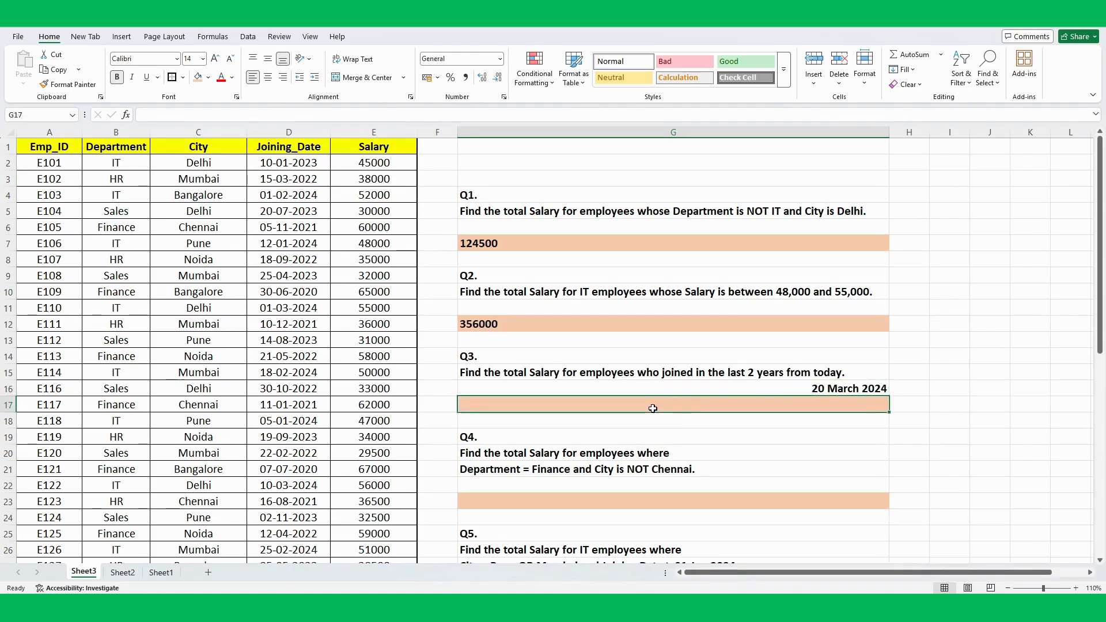
pyautogui.click(763, 375)
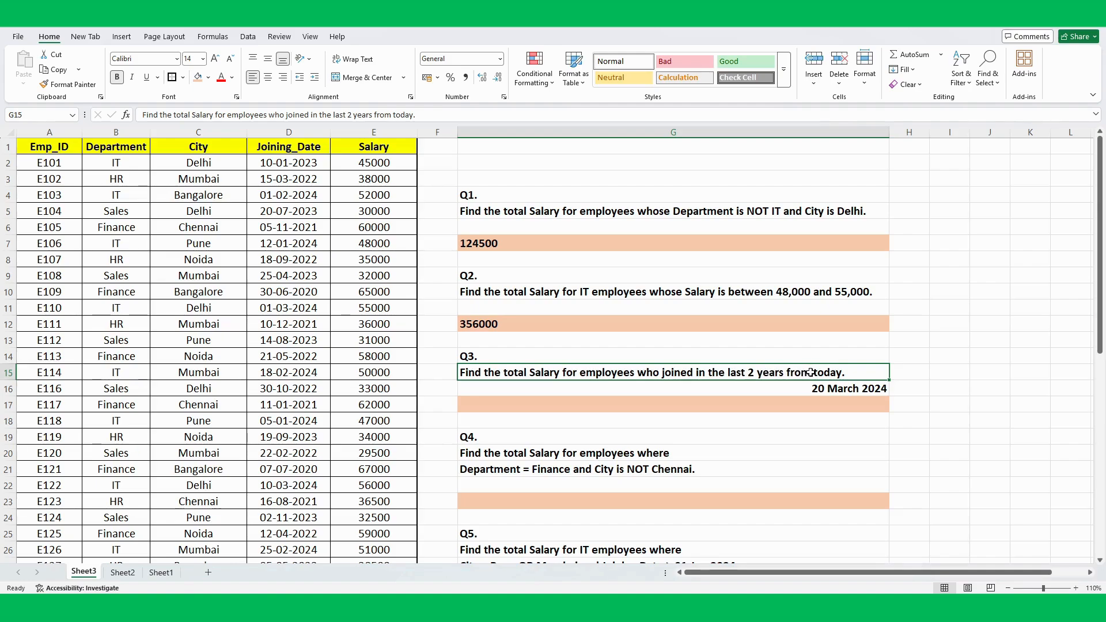
pyautogui.click(311, 294)
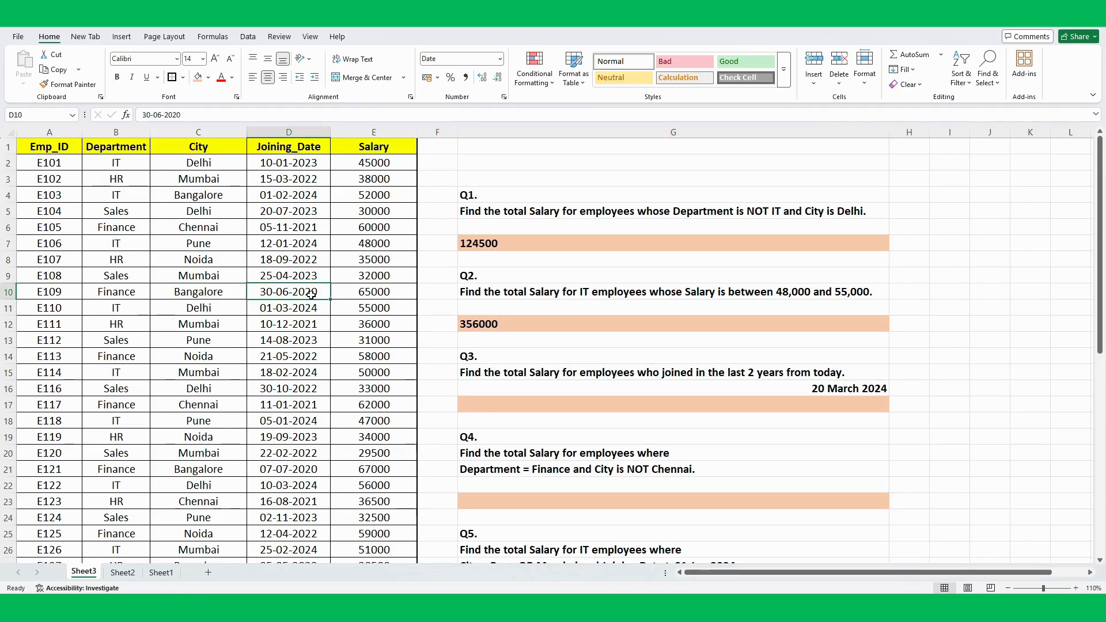
pyautogui.click(302, 179)
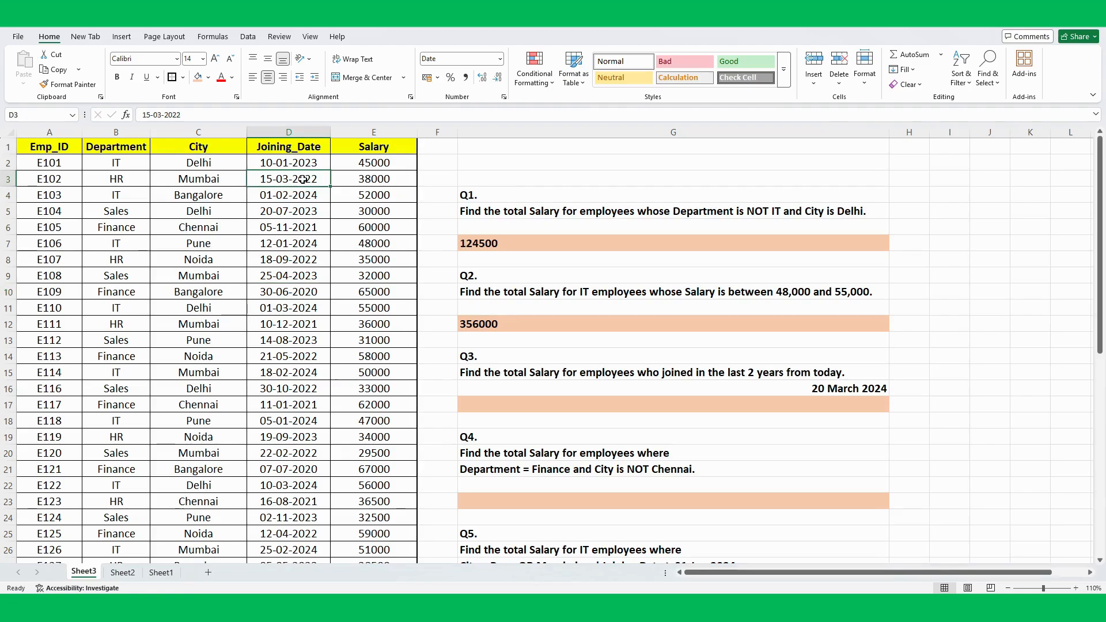
pyautogui.click(306, 160)
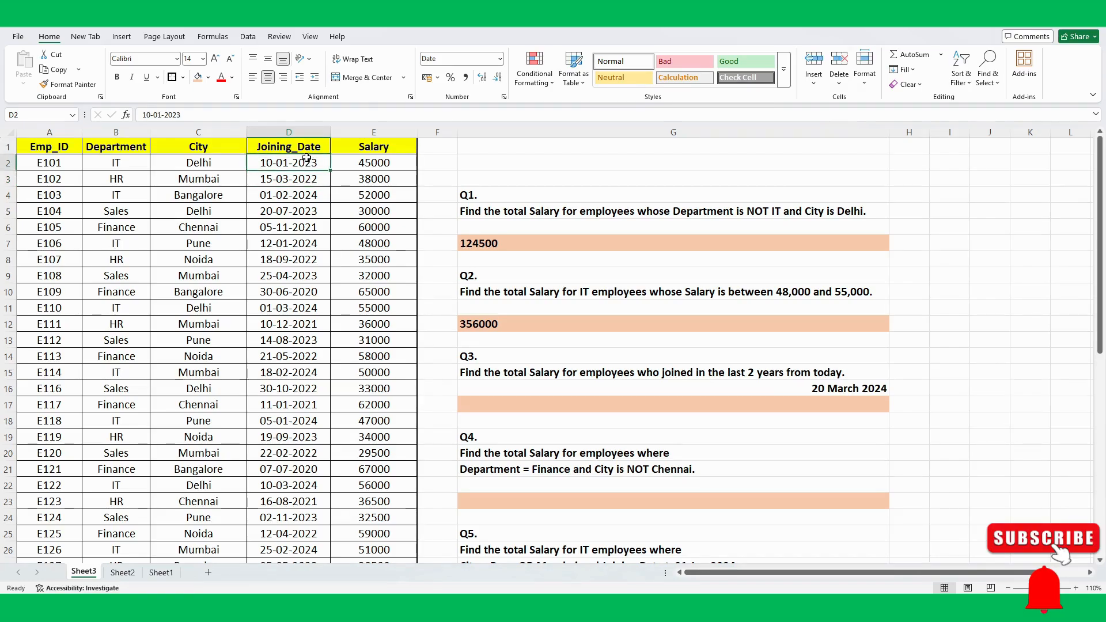
pyautogui.click(297, 129)
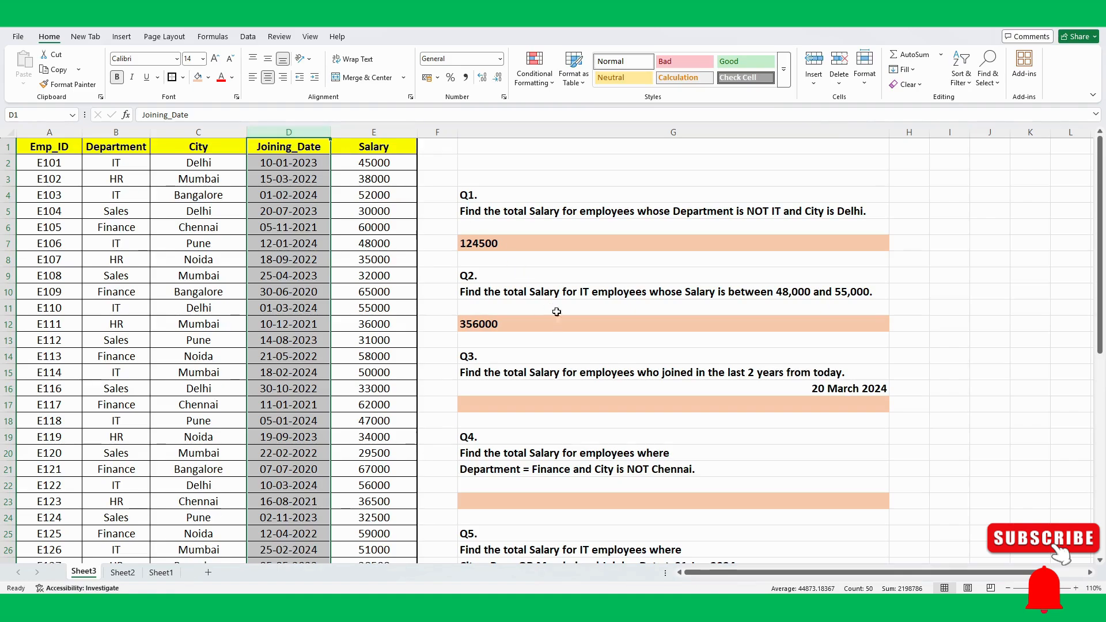
# - Start a SUMIFS formula in G17 for Q3 with Salary column E:E as the sum range
pyautogui.click(533, 404)
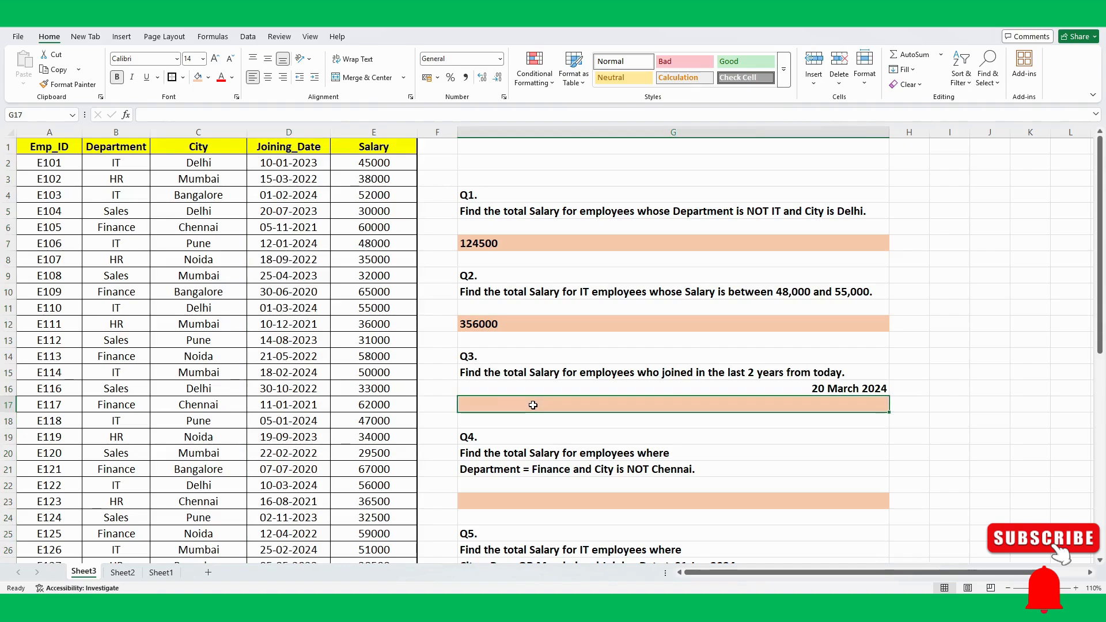
pyautogui.write('=sumi')
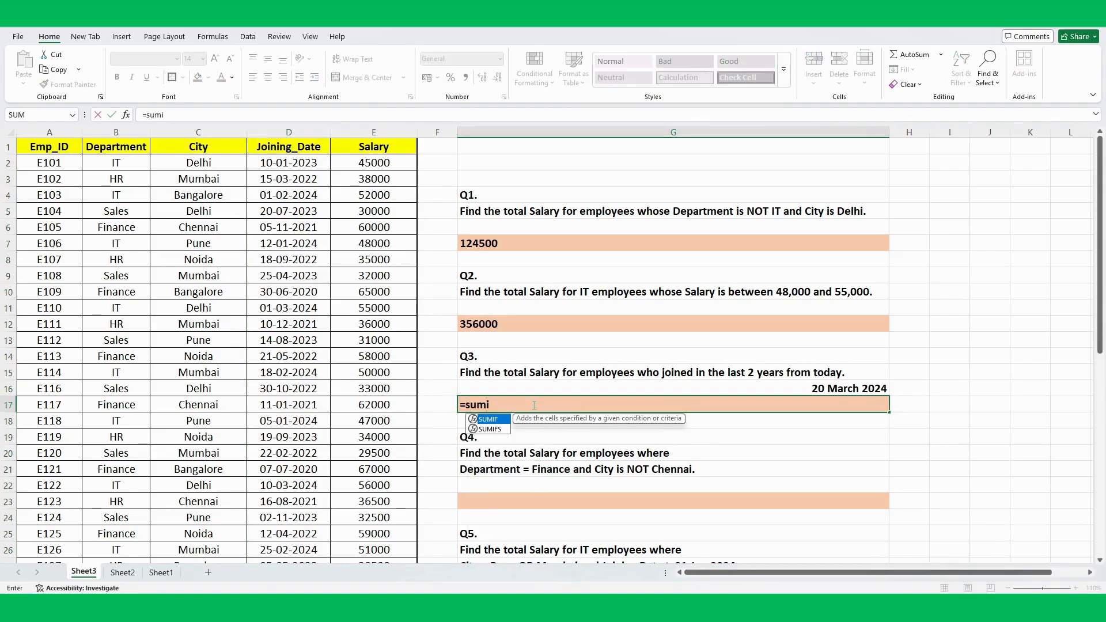
pyautogui.write('fs')
pyautogui.press('Tab')
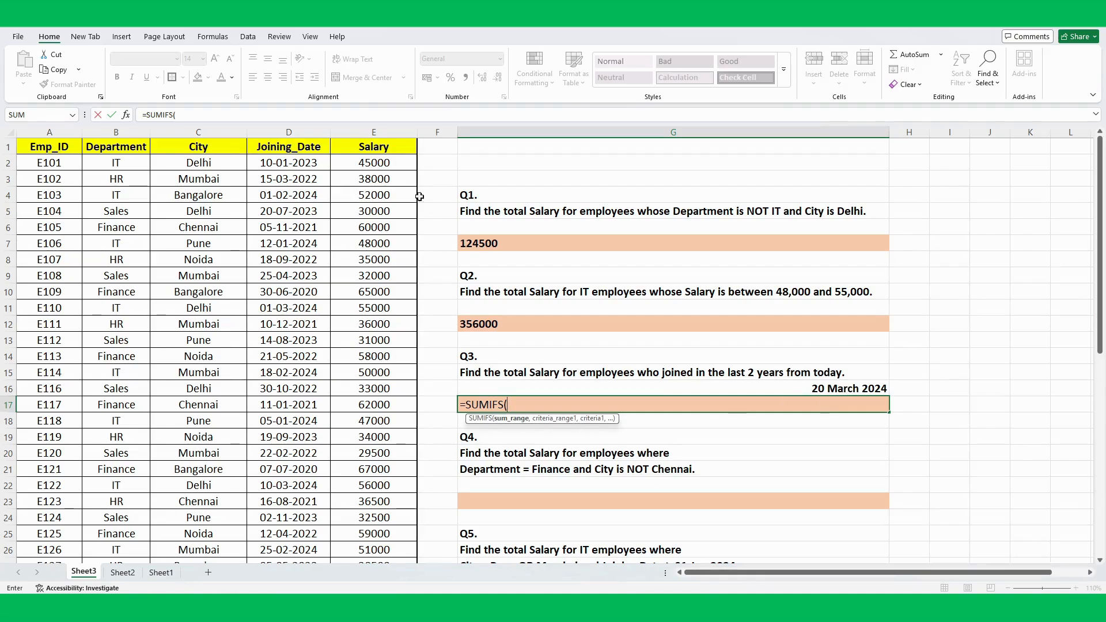
pyautogui.click(373, 132)
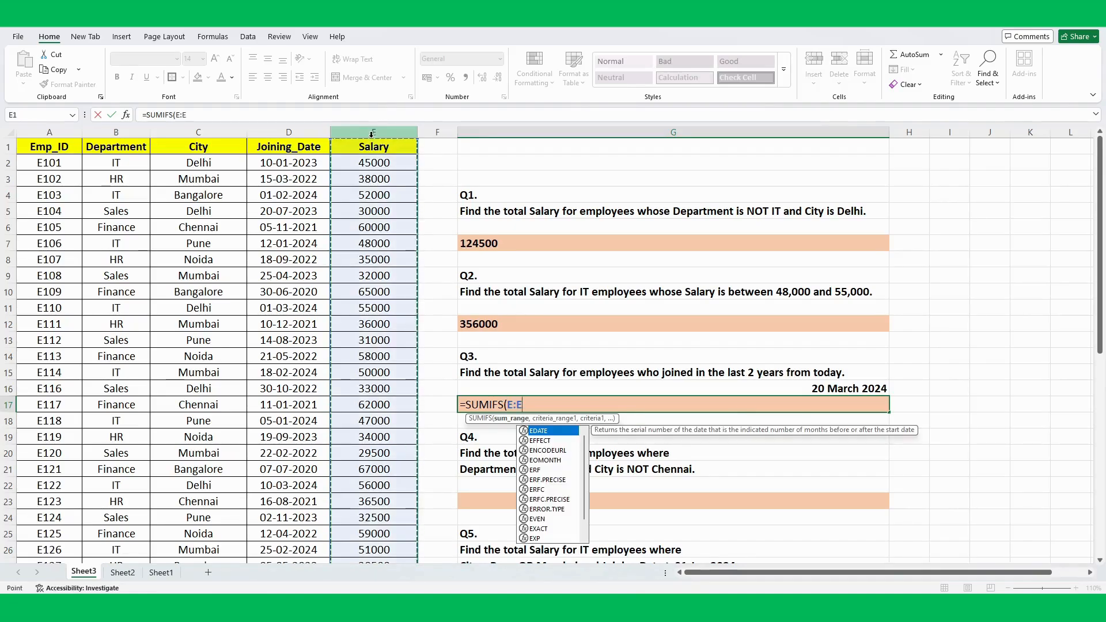
pyautogui.write(',')
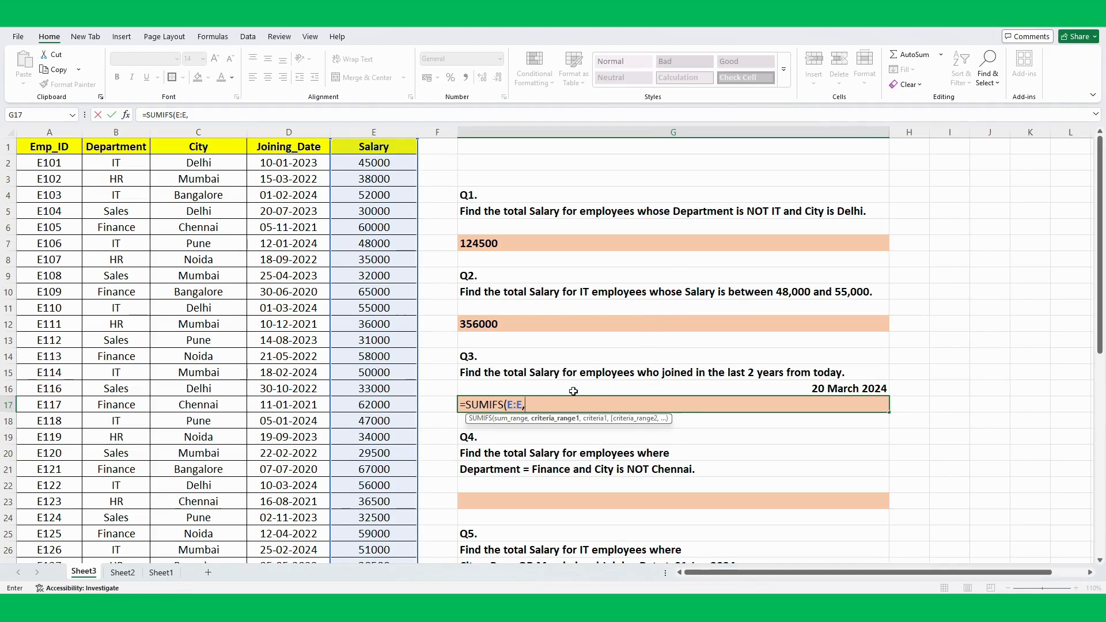
# - Add the first criterion to the G17 formula: Joining_Date column D:D with "<="&"20-Mar-2024"
pyautogui.click(300, 128)
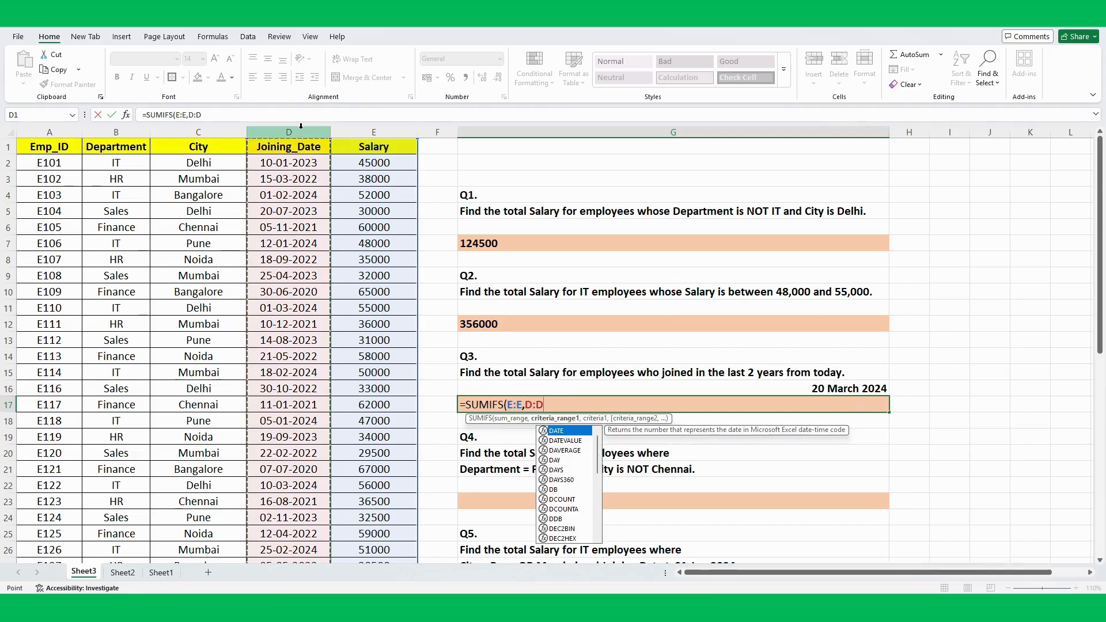
pyautogui.write(',')
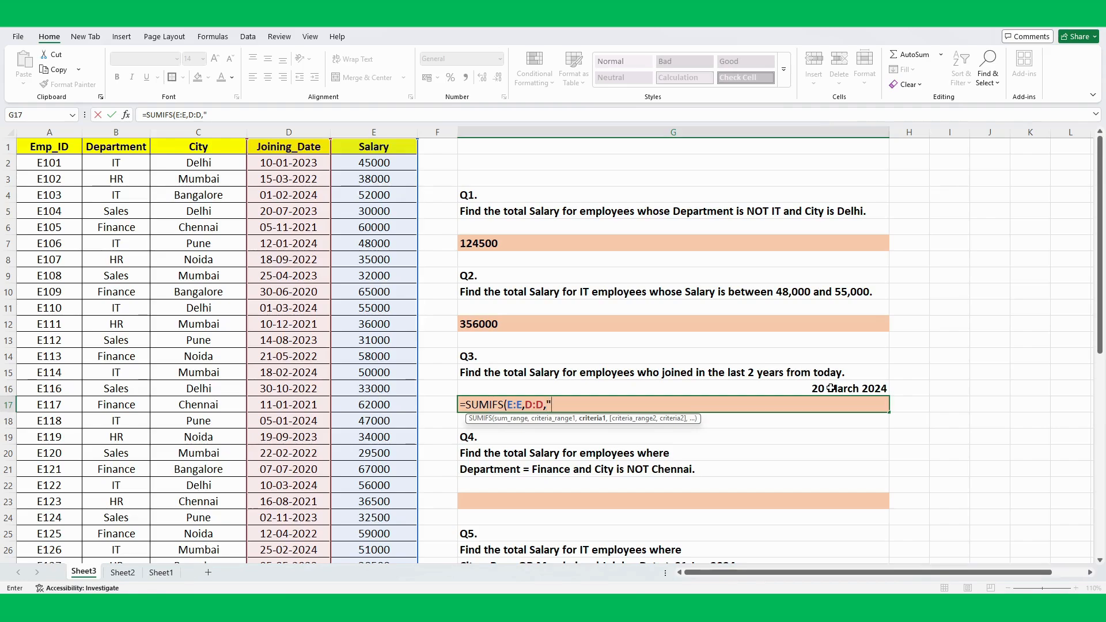
pyautogui.write('<=')
pyautogui.press('BackSpace')
pyautogui.write('="&"20-Mar')
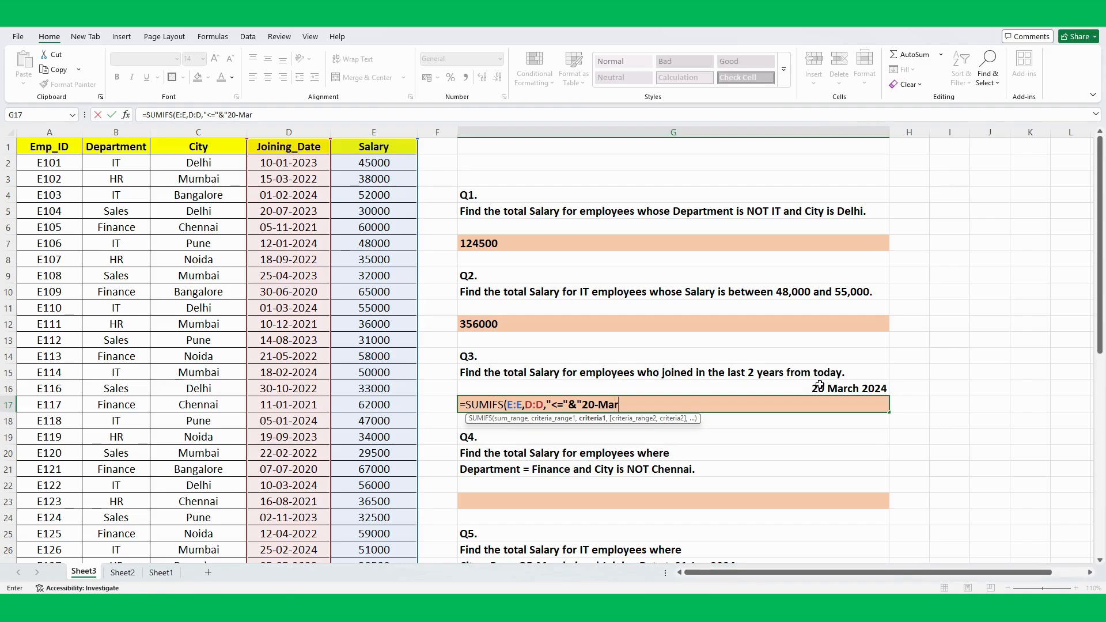
pyautogui.write('-2024",')
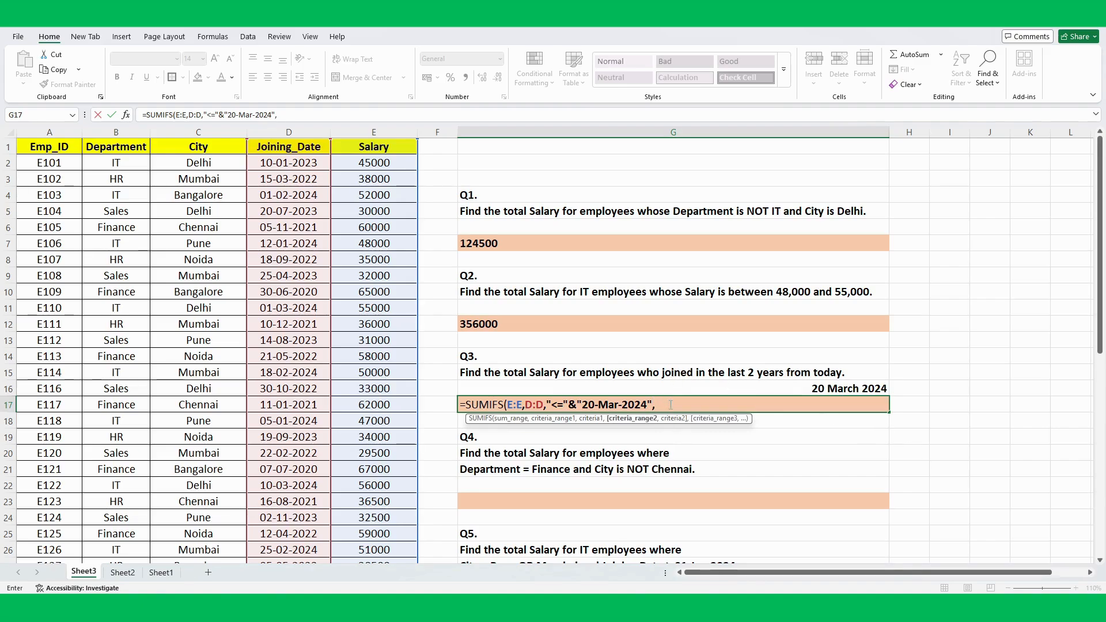
# - Complete the G17 formula with a second criterion on D:D, ">="&"20-Mar-2022"
pyautogui.click(290, 132)
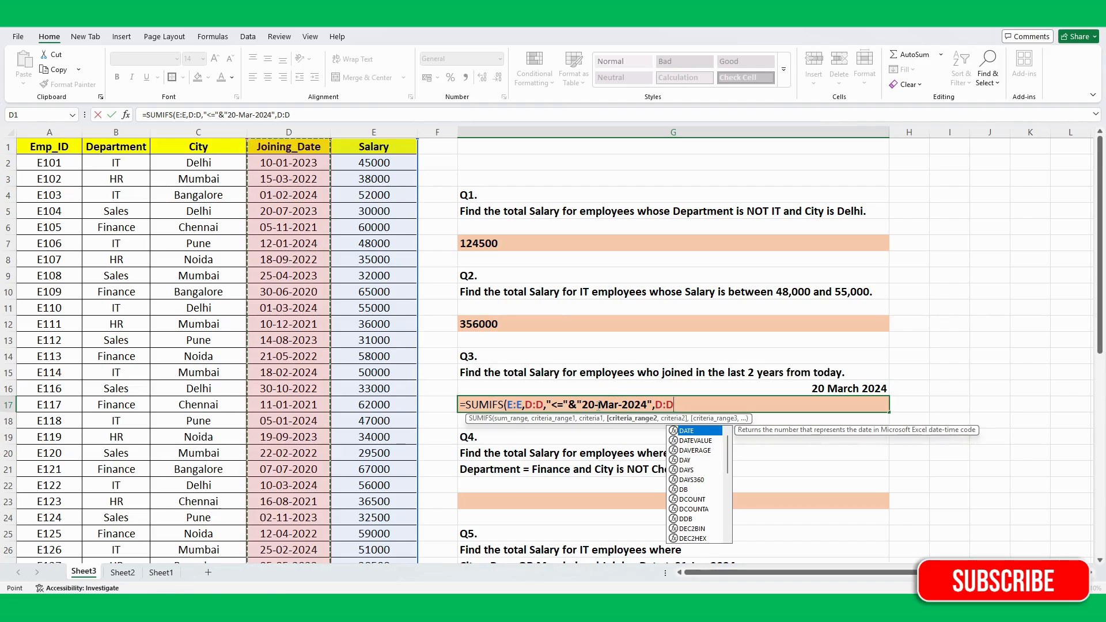
pyautogui.write(',')
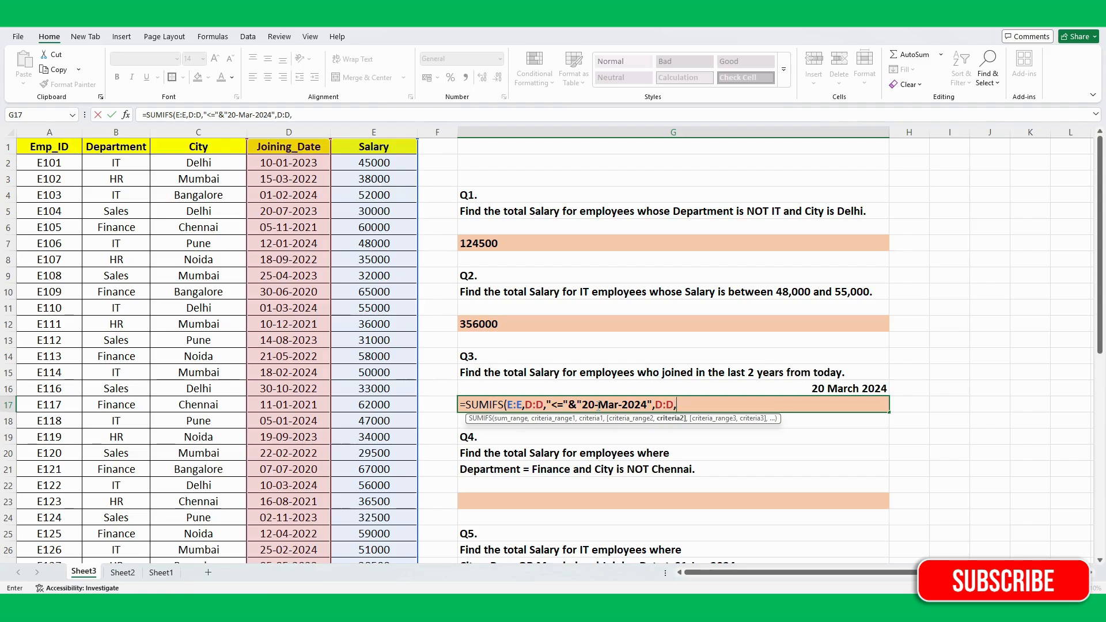
pyautogui.write('?')
pyautogui.press('BackSpace')
pyautogui.write('">="&"20-Marc')
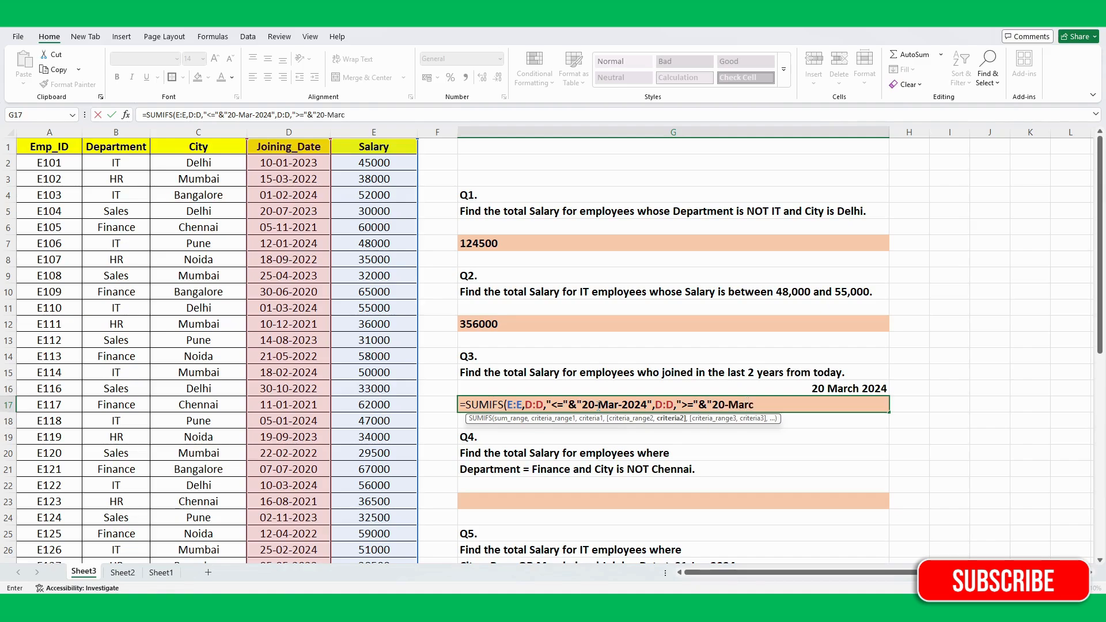
pyautogui.press('BackSpace')
pyautogui.write('-2022')
pyautogui.write('")')
pyautogui.press('Return')
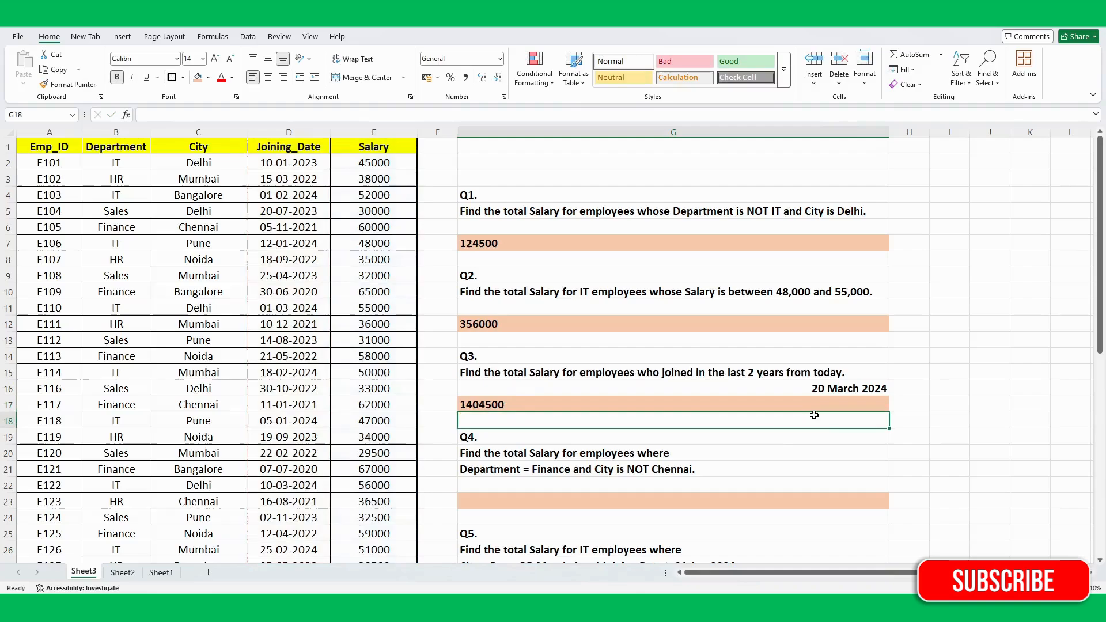
# - Review the date criteria of the Q3 SUMIFS formula in G17 and the latest joining date in G16
pyautogui.click(548, 404)
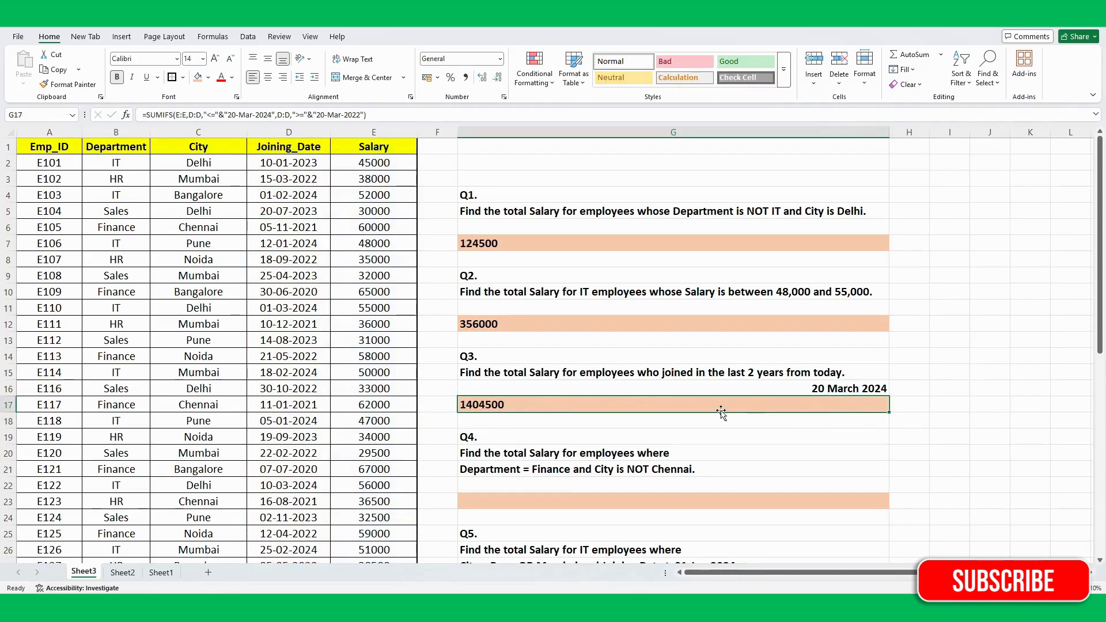
pyautogui.doubleClick(683, 405)
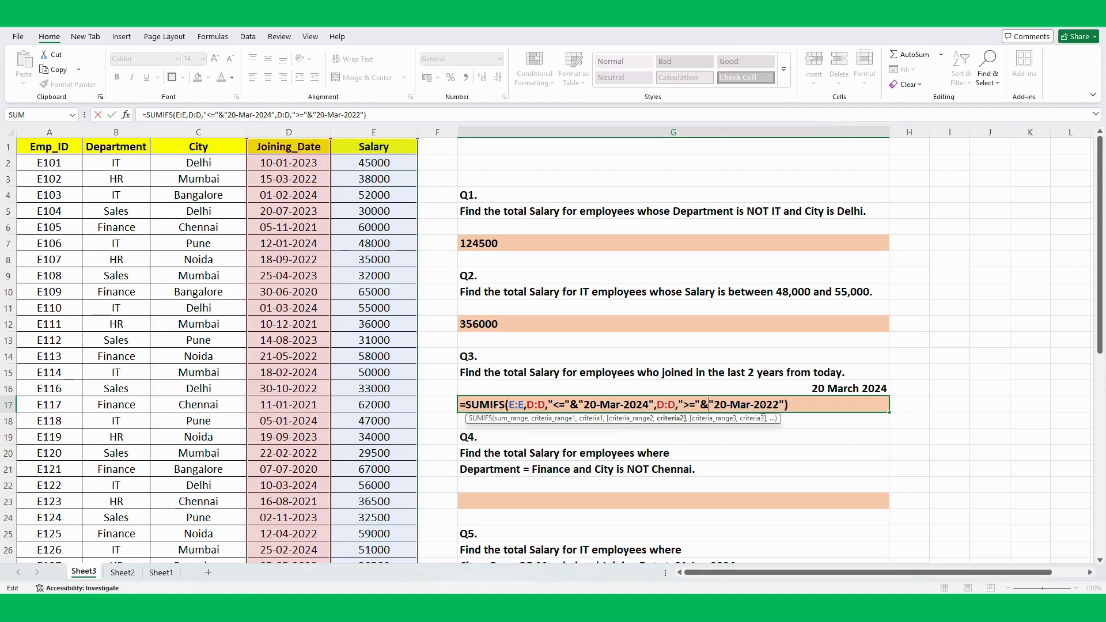
pyautogui.click(801, 406)
pyautogui.hotkey('ctrl', 'Return')
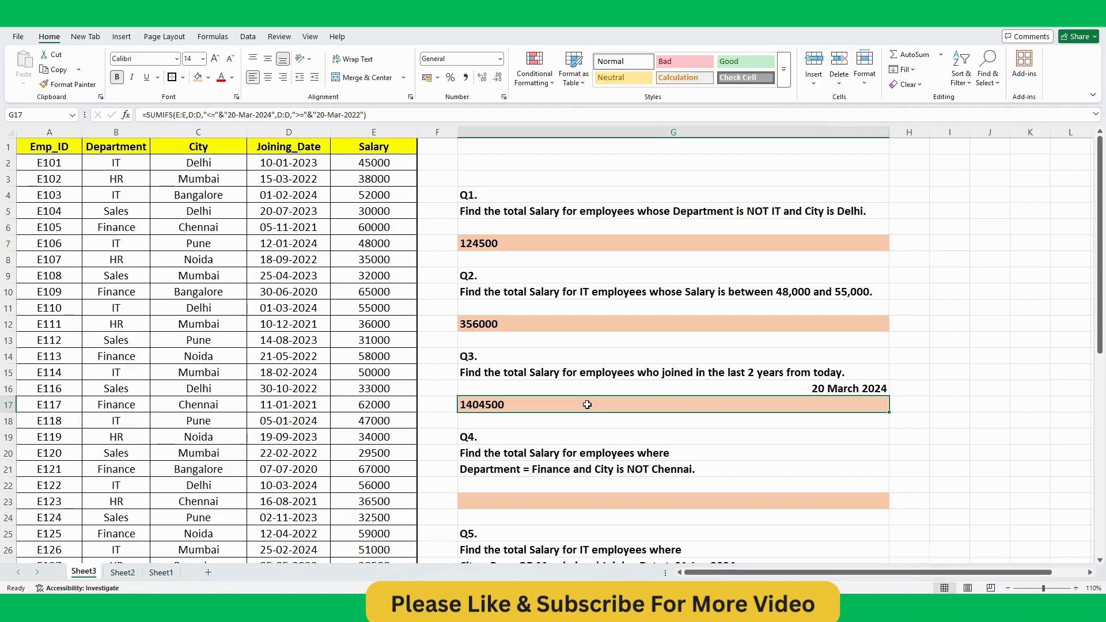
pyautogui.click(821, 386)
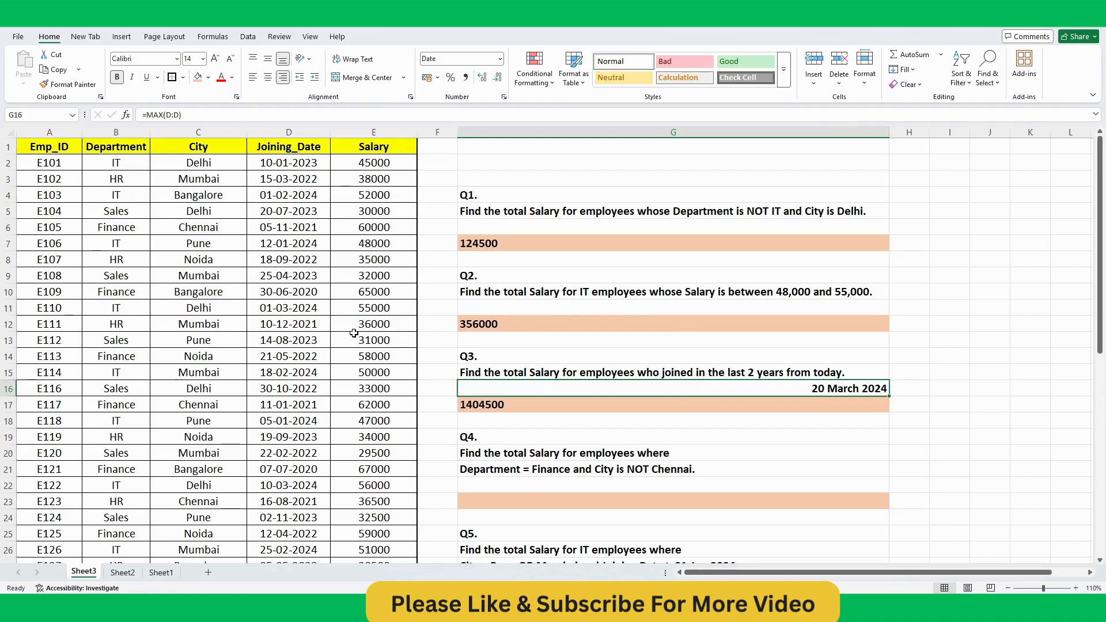
pyautogui.click(501, 401)
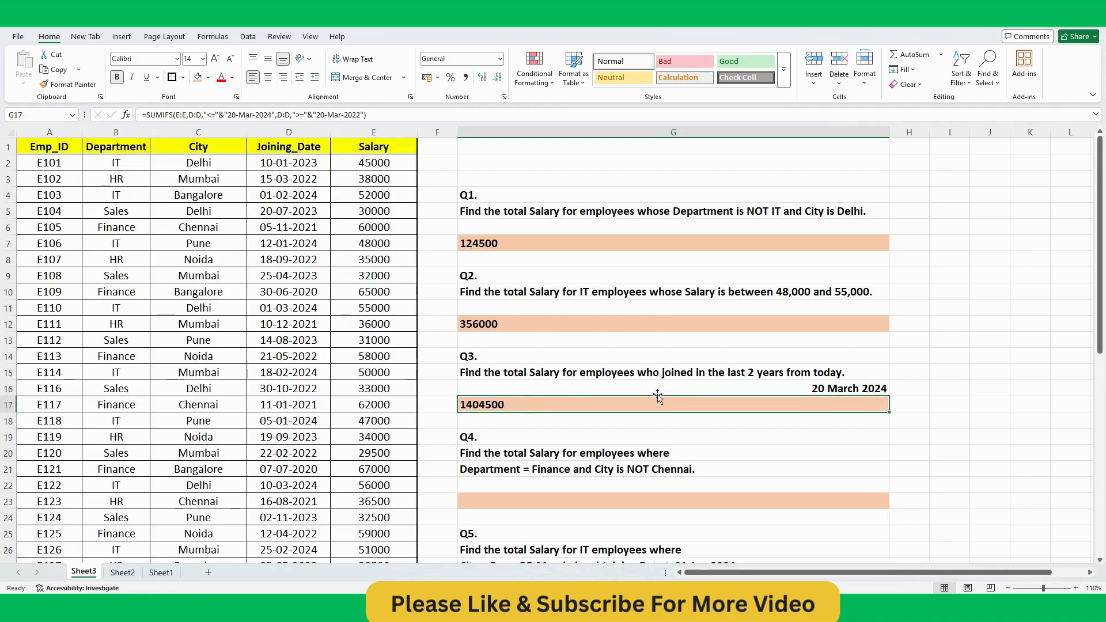
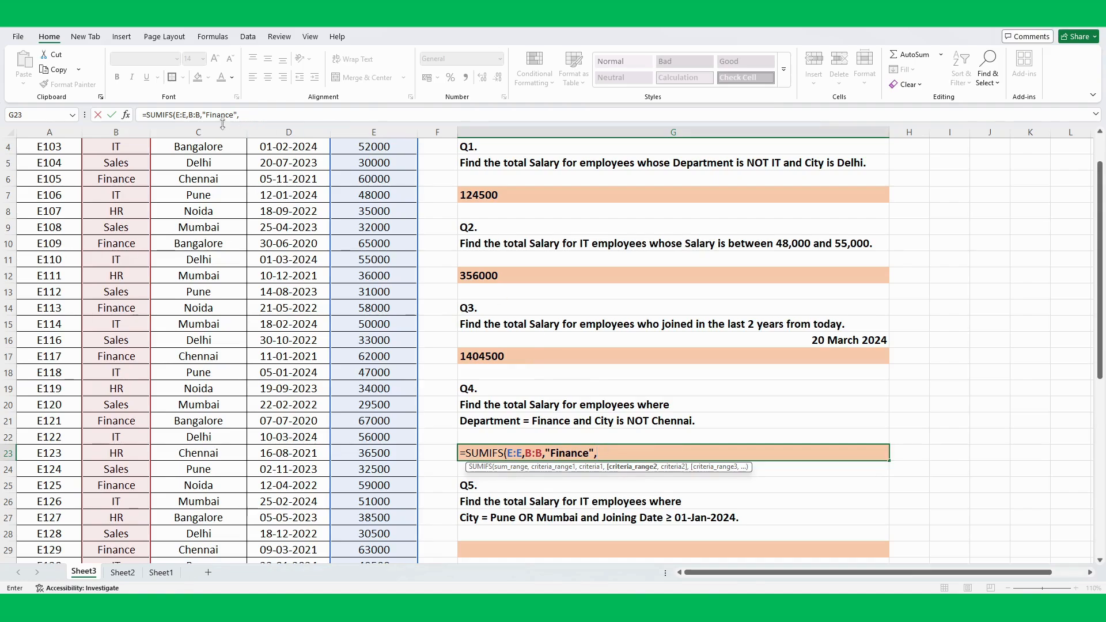
# - Complete the Q4 formula in G23 with a second criterion: City column C:C with "<>"&"Chennai"
pyautogui.click(202, 131)
pyautogui.write(',')
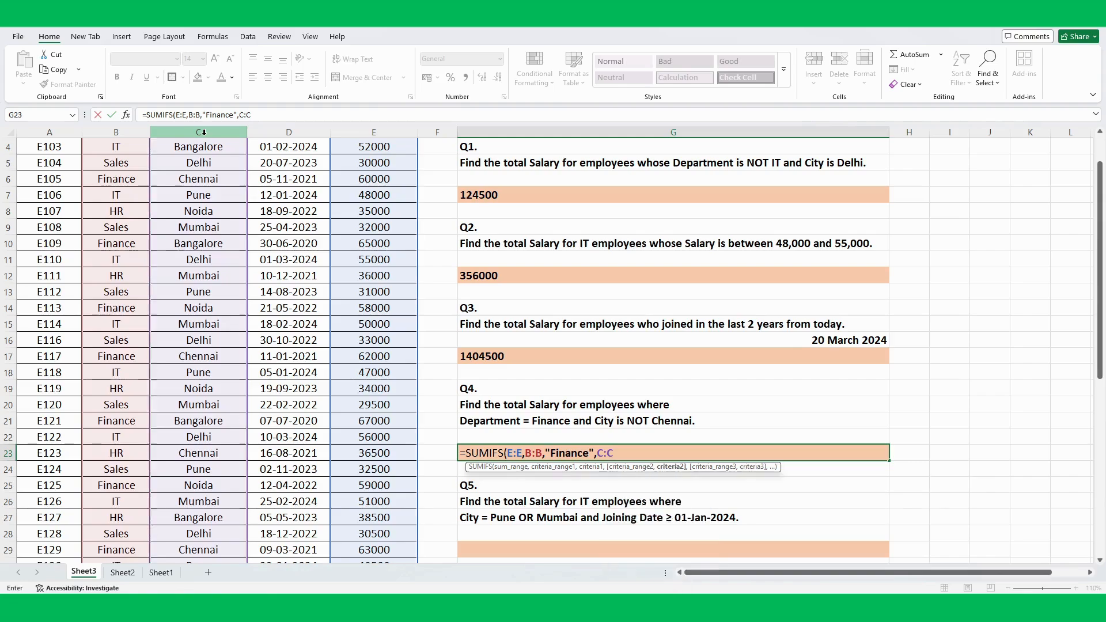
pyautogui.write('"<>"&"Chennai")')
pyautogui.press('Return')
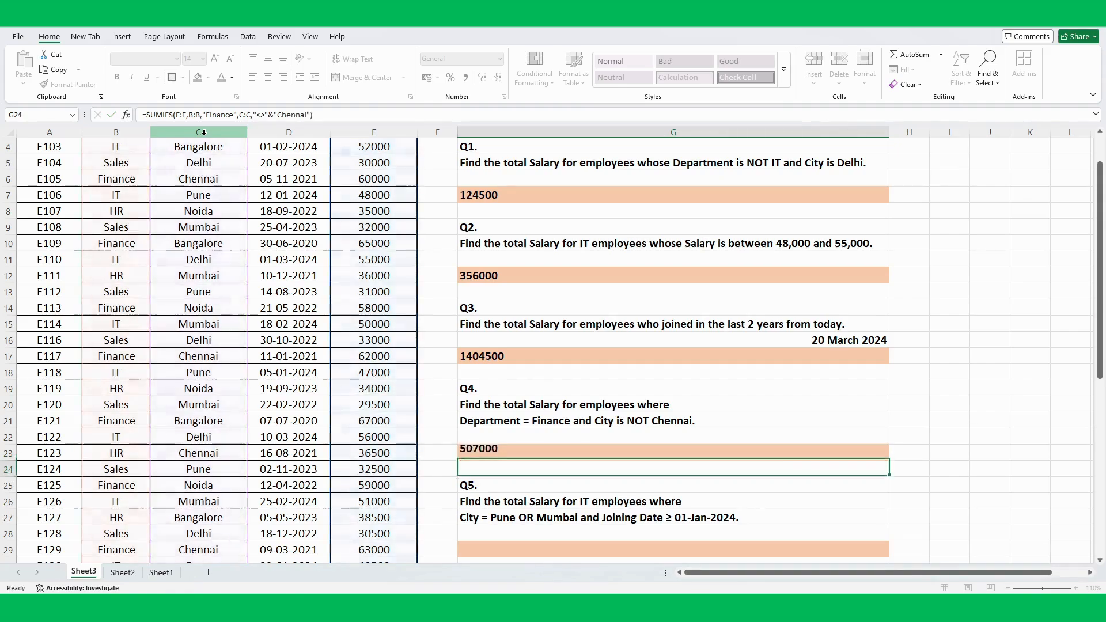
pyautogui.click(477, 451)
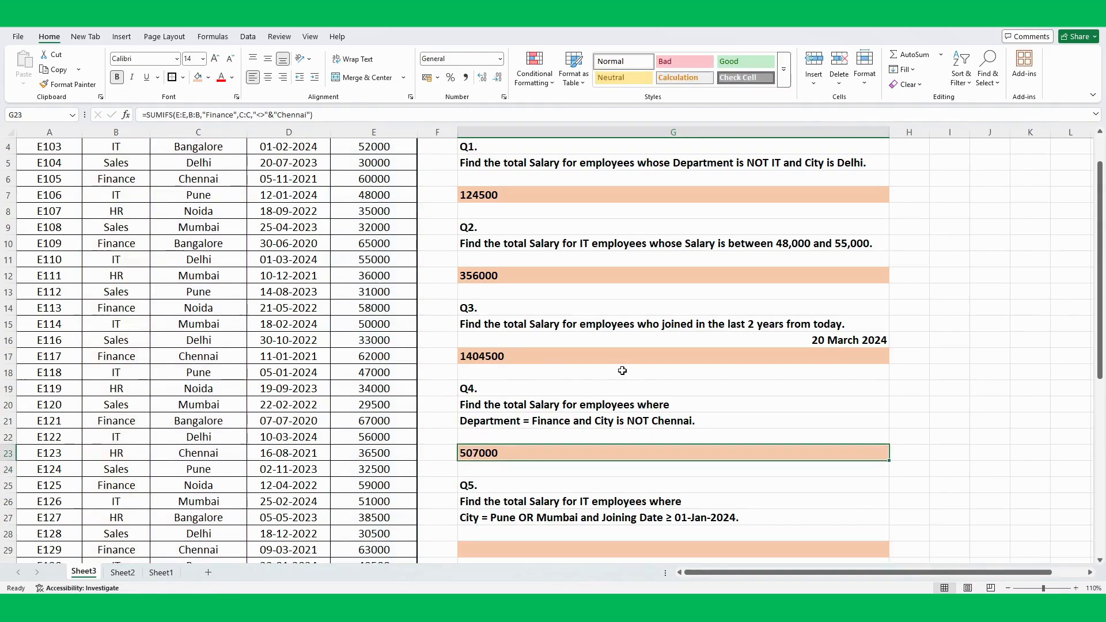
# - Start a SUMIFS formula in G29 for Q5 with Salary column E:E as the sum range
pyautogui.scroll(1, 622, 370)
pyautogui.scroll(-2, 622, 369)
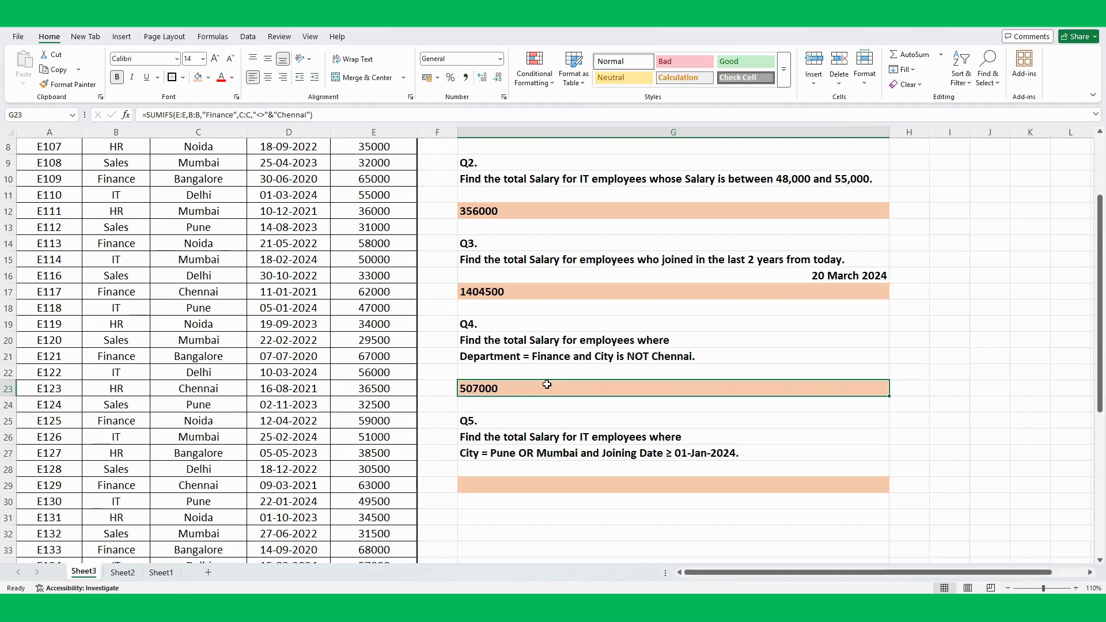
pyautogui.click(492, 481)
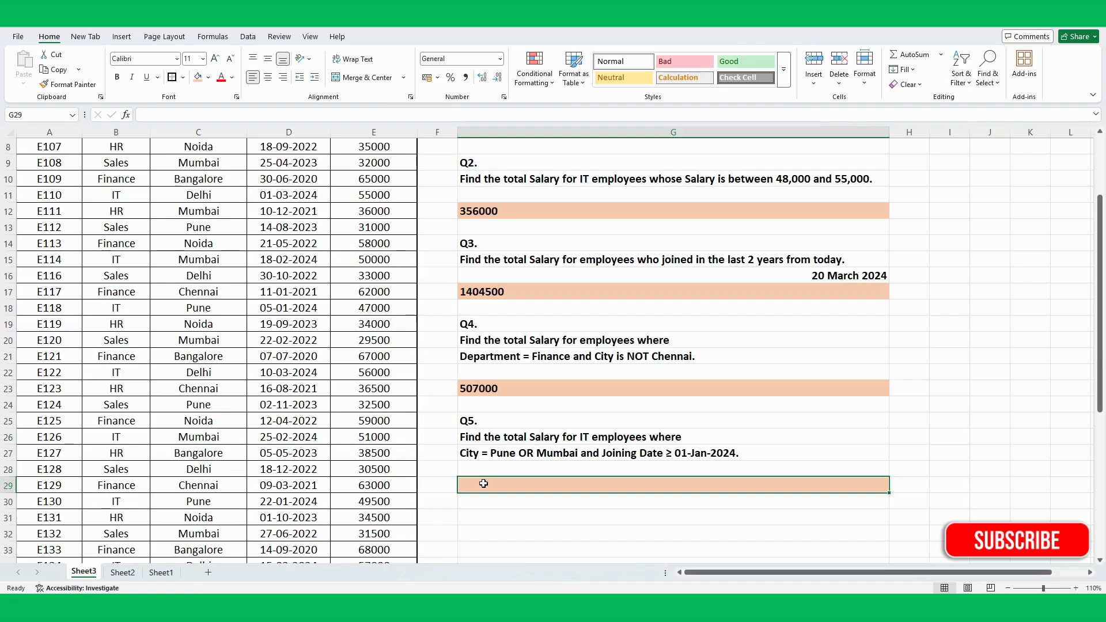
pyautogui.doubleClick(483, 484)
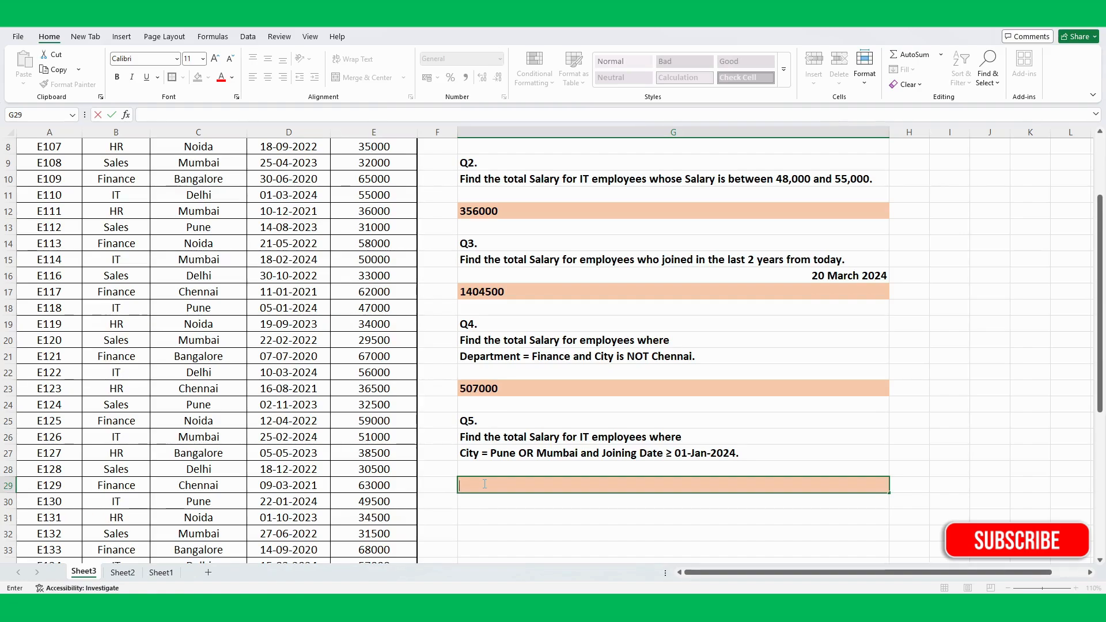
pyautogui.write('=')
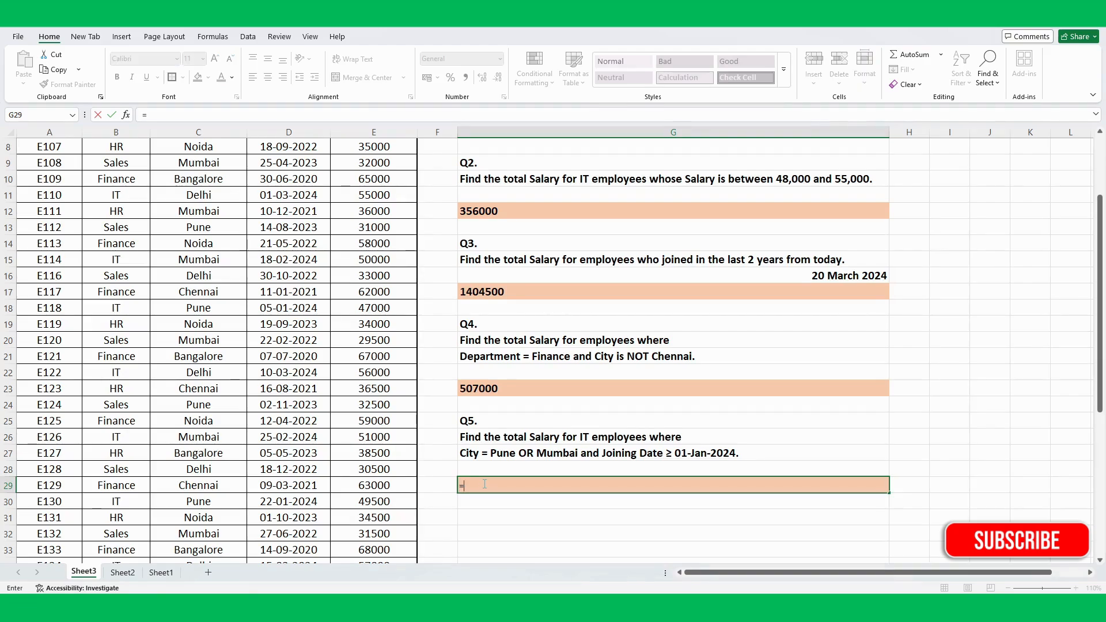
pyautogui.write('sumifs')
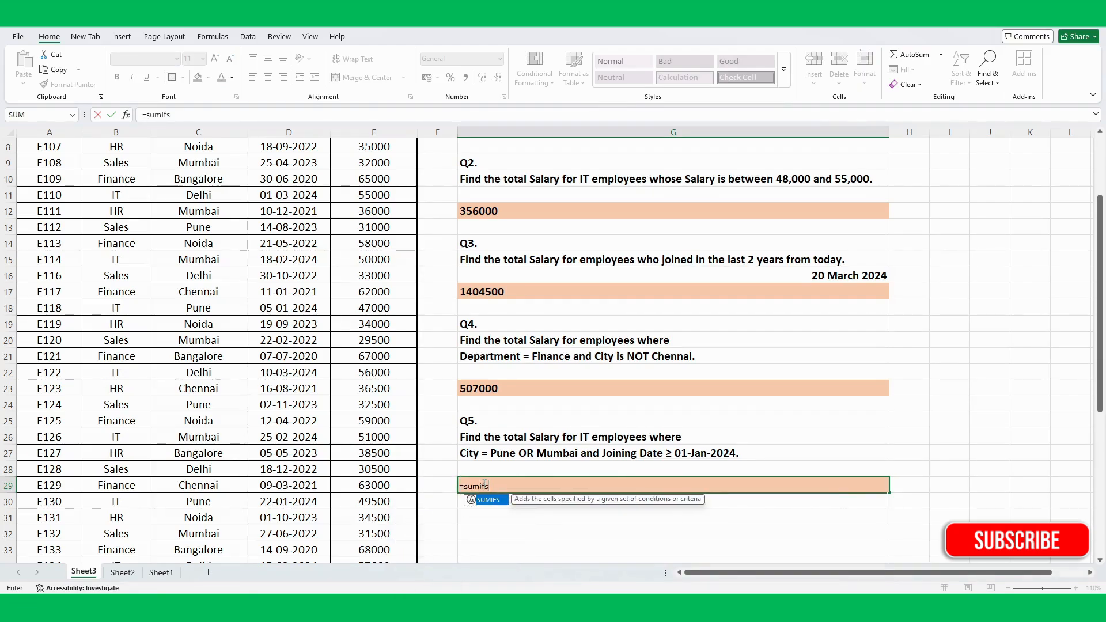
pyautogui.press('Tab')
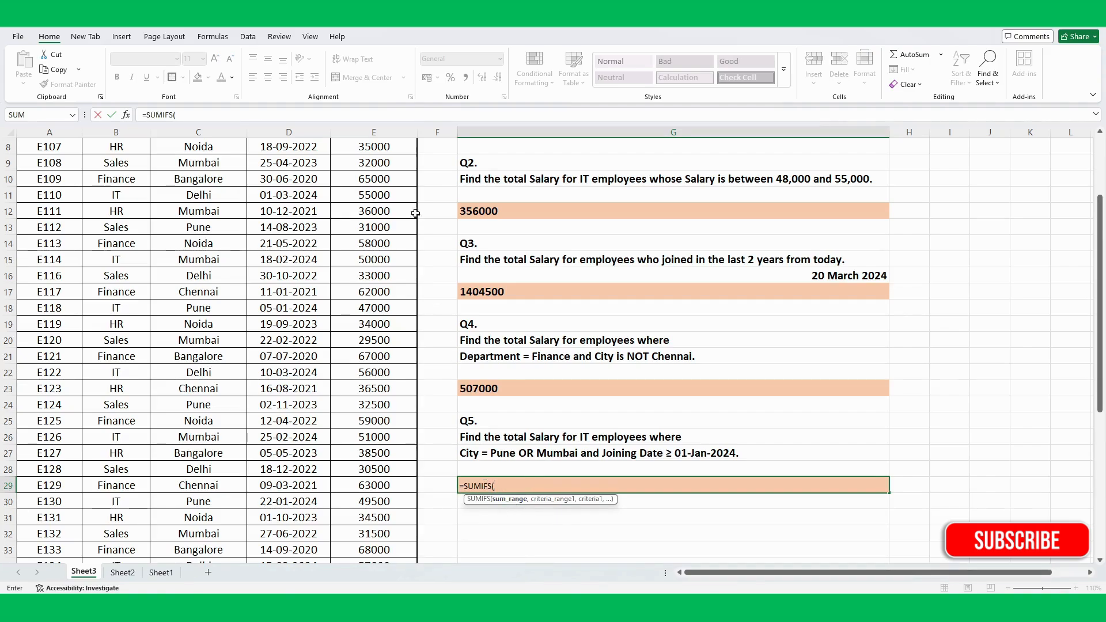
pyautogui.click(367, 132)
pyautogui.write(',')
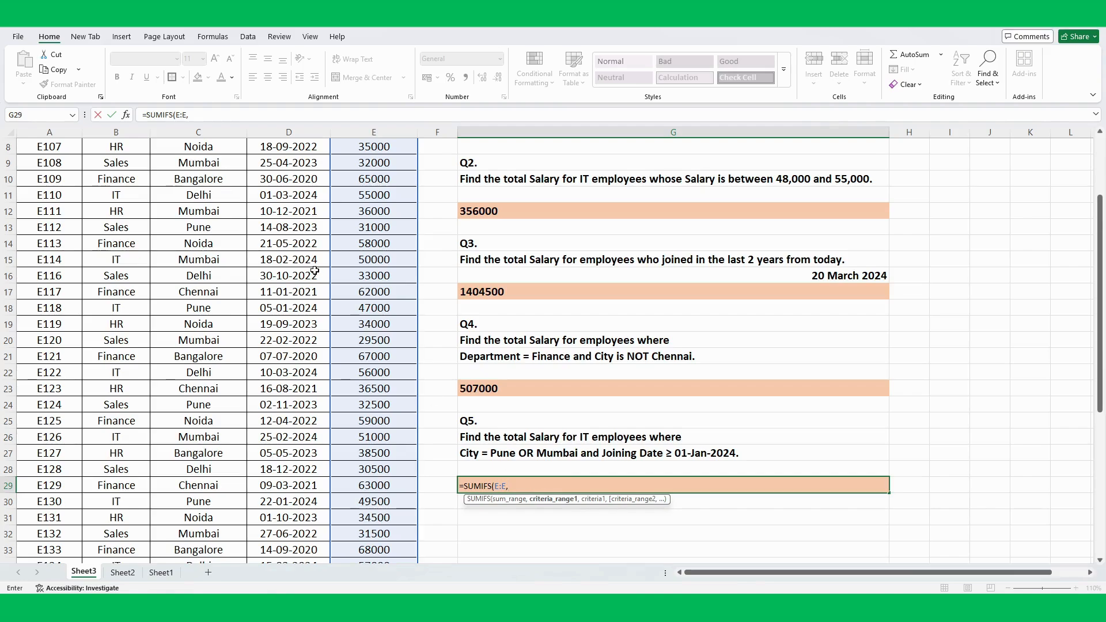
# - Add the first criterion to the G29 formula: Department column B:B equal to "IT"
pyautogui.click(110, 129)
pyautogui.write(',')
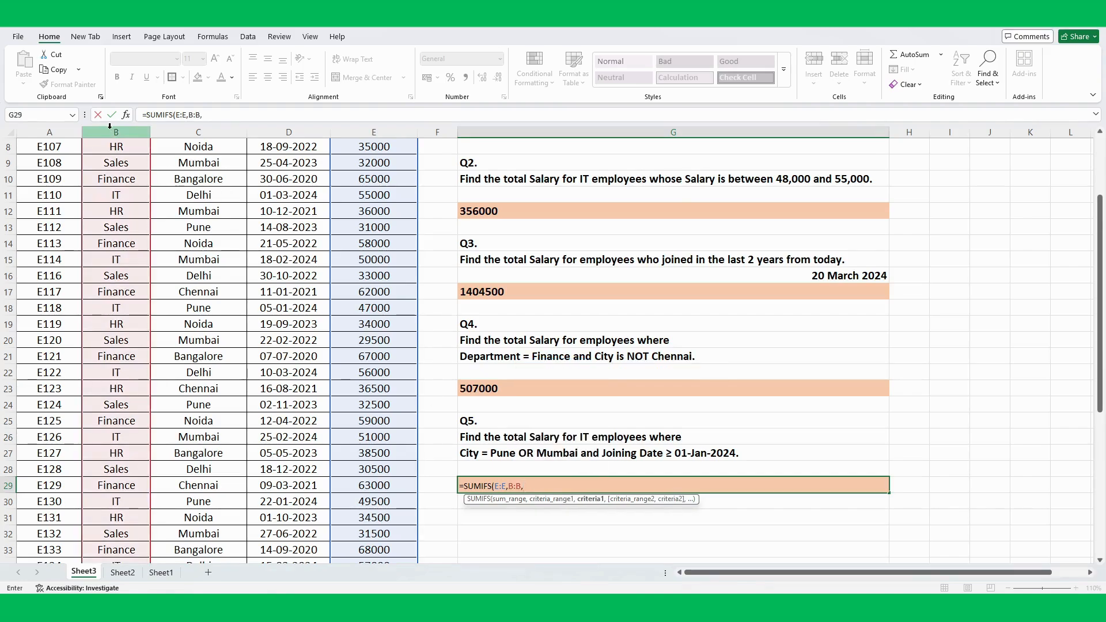
pyautogui.write('"IT",')
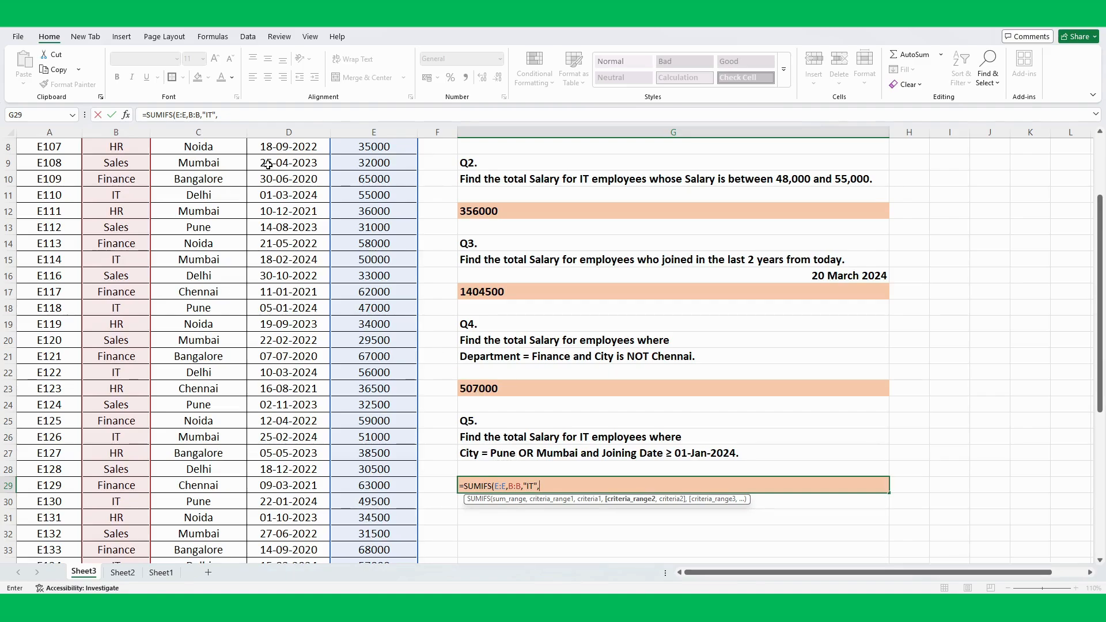
# - Add a second criterion to the G29 formula: City column C:C with the array {"Pune","Mumbai"}
pyautogui.click(204, 129)
pyautogui.write(',')
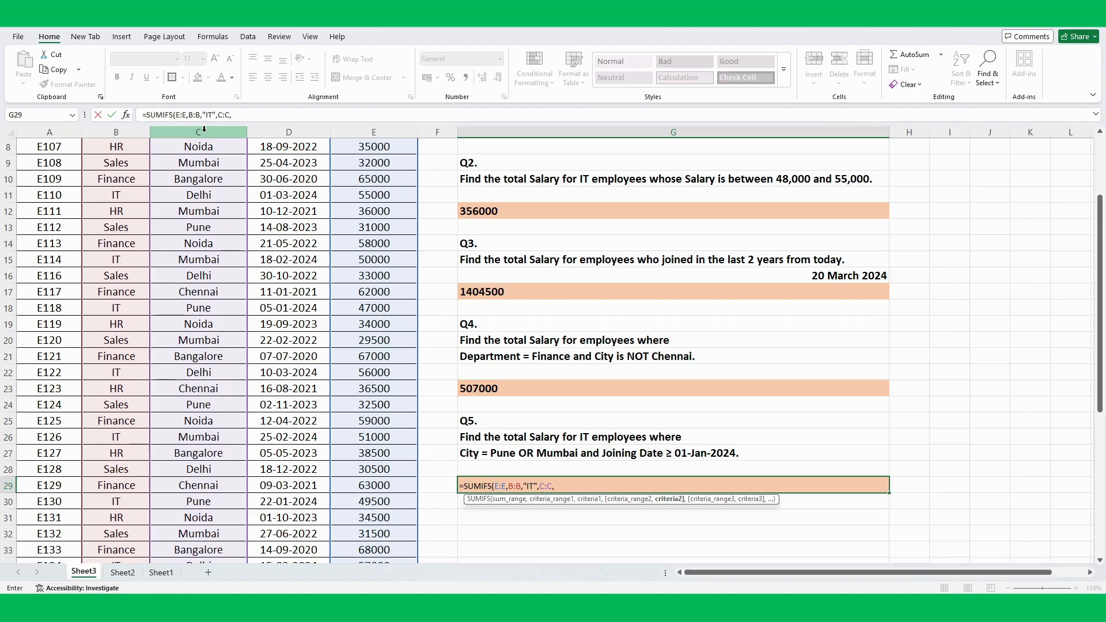
pyautogui.write('{"Pune","Mumbai')
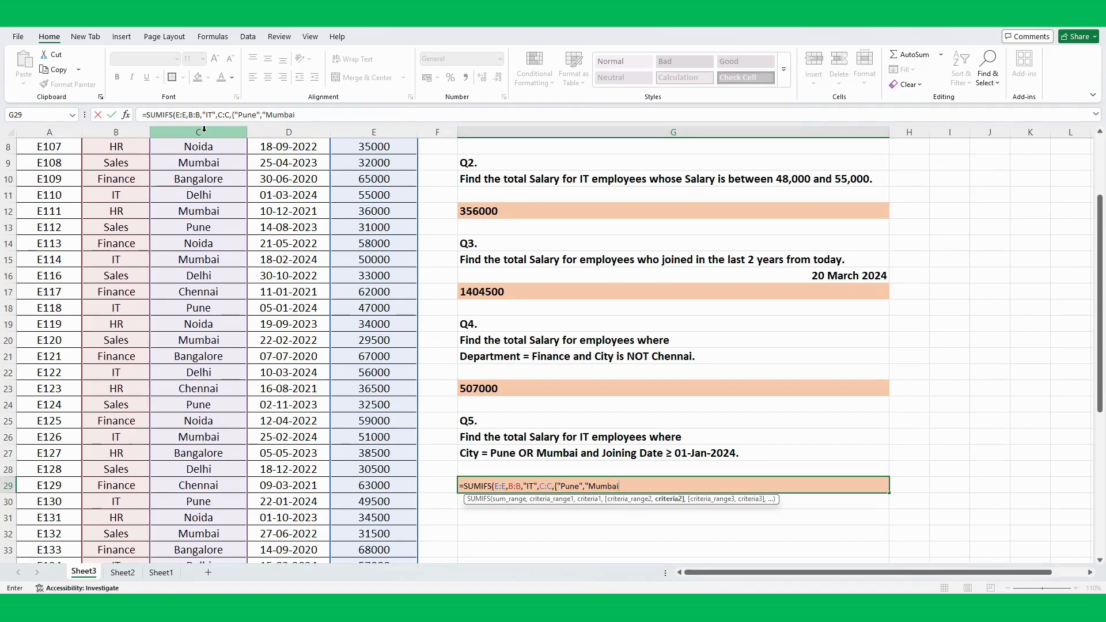
pyautogui.write('")')
pyautogui.press('BackSpace')
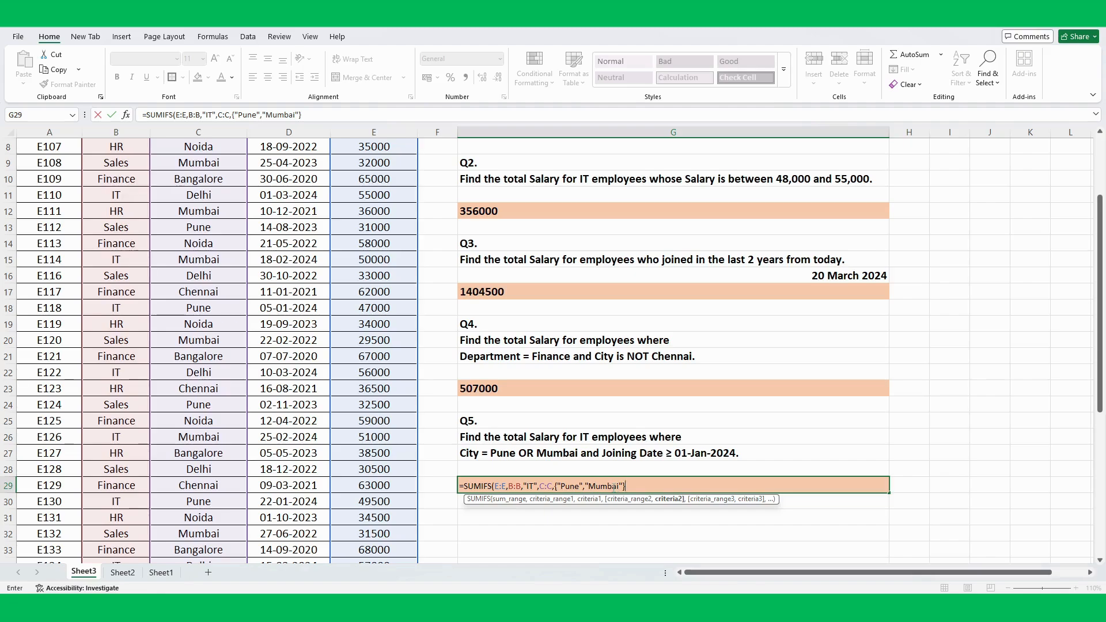
pyautogui.write(',')
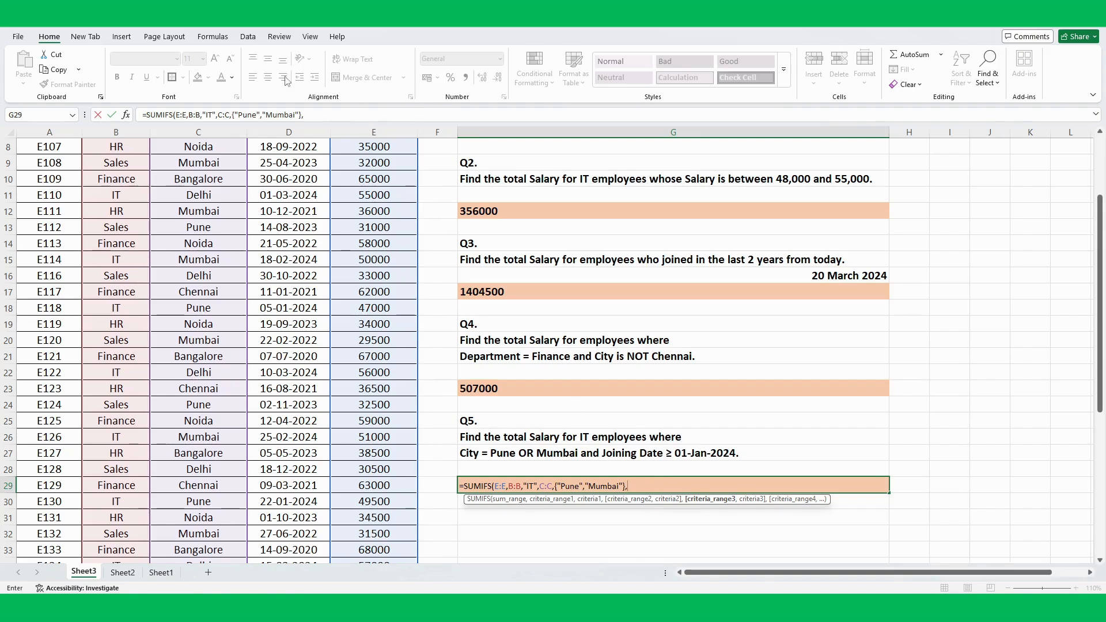
# - Add a third criterion on Joining_Date column D:D, ">="&"01-Jan-2024", and close the SUMIFS in G29
pyautogui.click(303, 132)
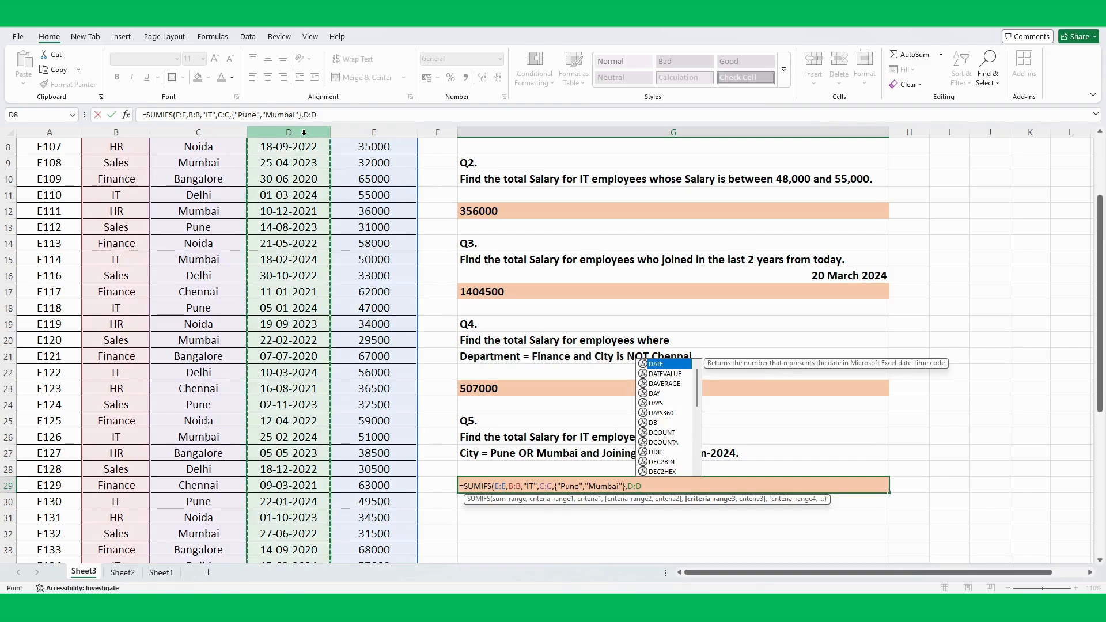
pyautogui.write(',')
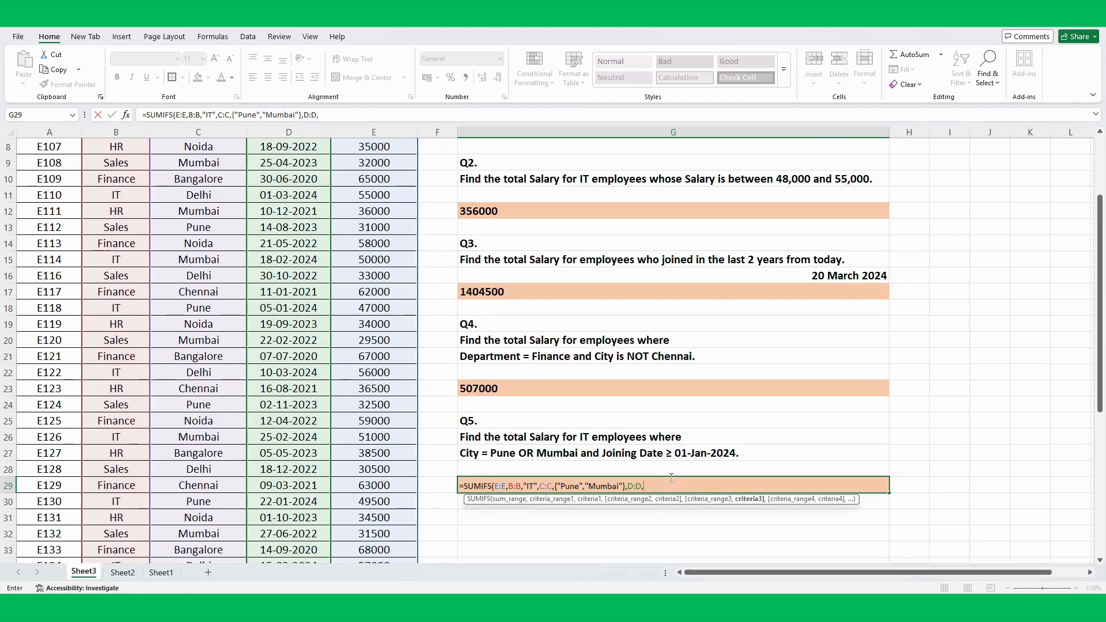
pyautogui.write('>')
pyautogui.write('="&')
pyautogui.write('0')
pyautogui.press('BackSpace')
pyautogui.press('BackSpace')
pyautogui.write('0')
pyautogui.press('BackSpace')
pyautogui.write('1-Jan-2024")')
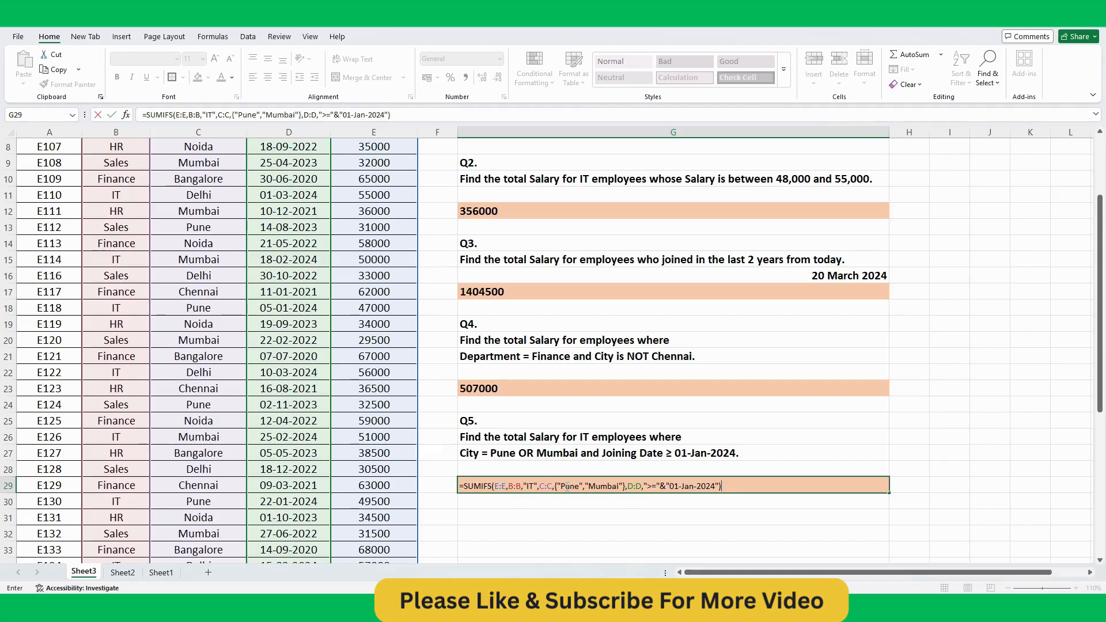
# - Wrap the SUMIFS in G29 in a SUM function and enter it as an array formula
pyautogui.click(465, 485)
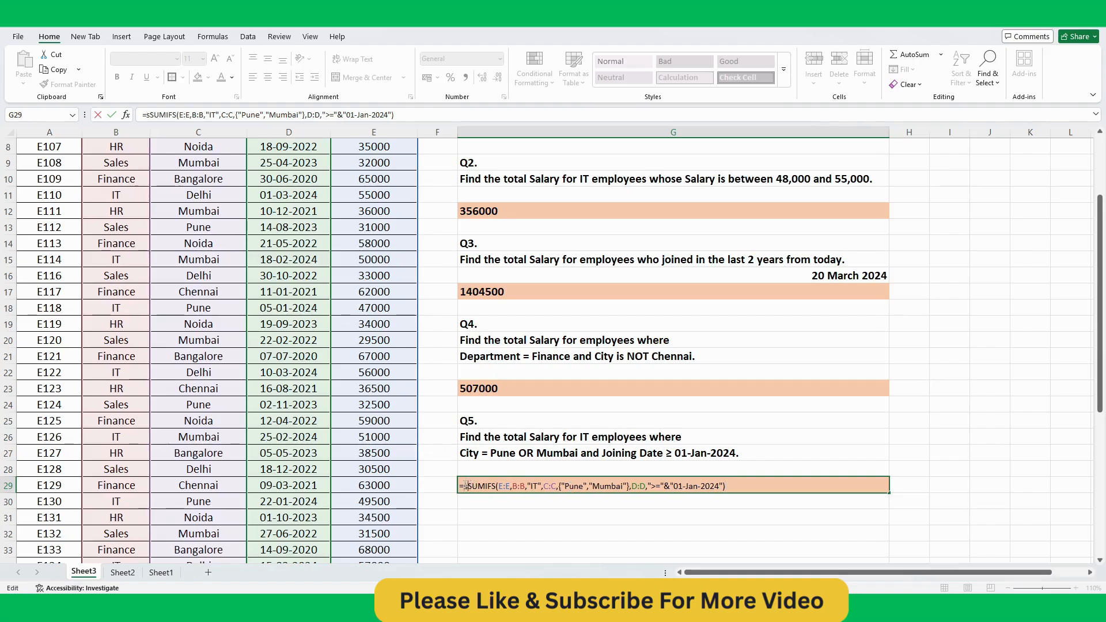
pyautogui.write('sum(')
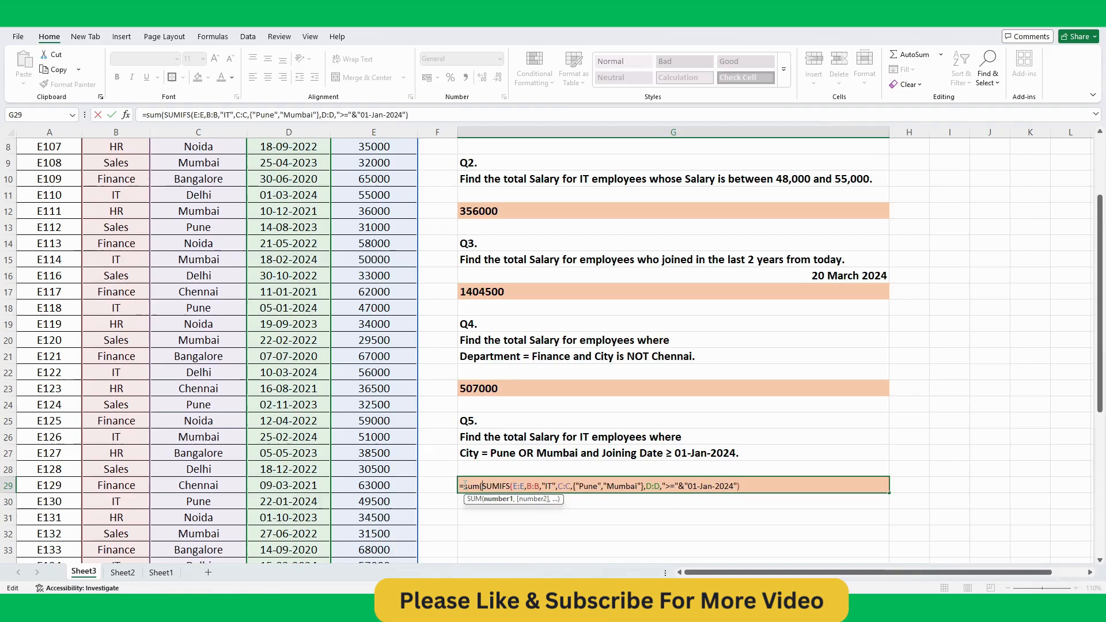
pyautogui.click(747, 485)
pyautogui.write('))')
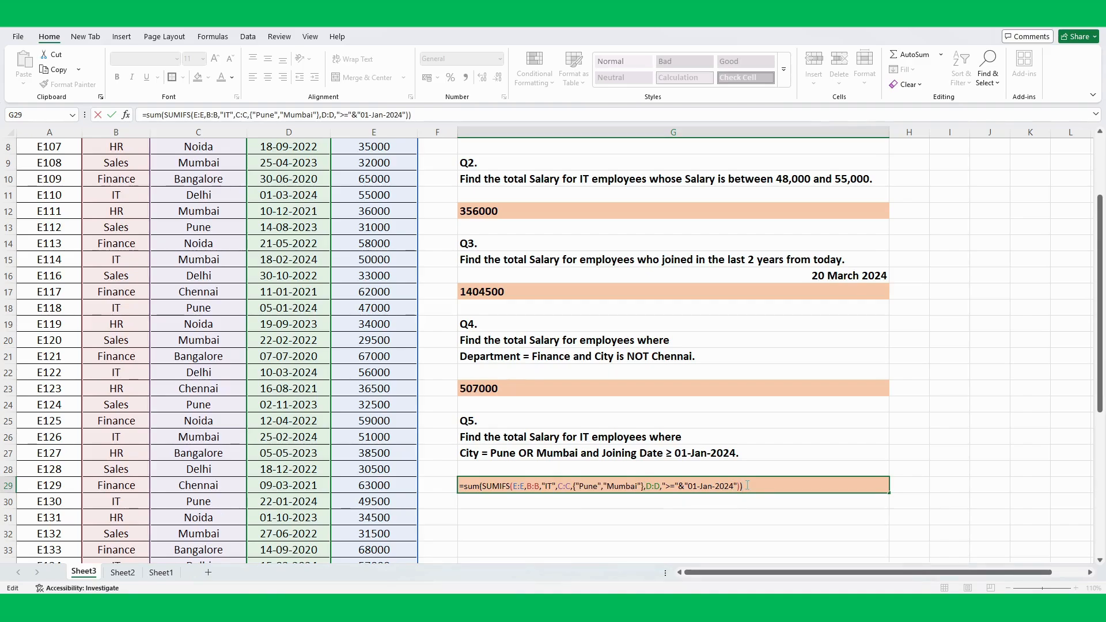
pyautogui.hotkey('ctrl', 'shift', 'Return')
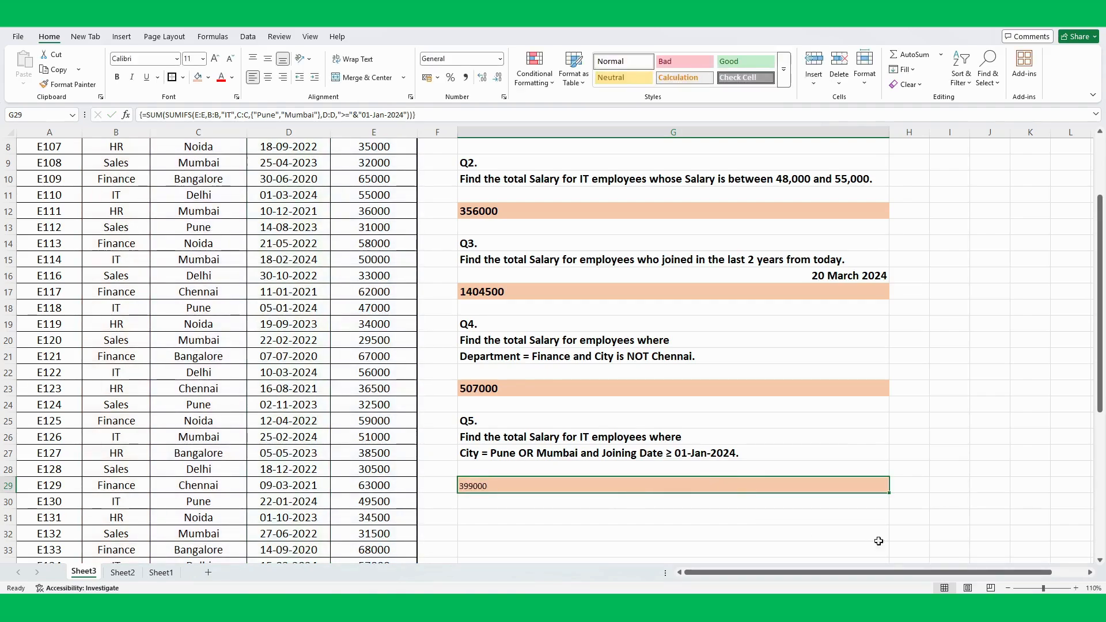
# - Make the Q5 answer in G29 bold
pyautogui.hotkey('ctrl', 'b')
pyautogui.click(1075, 588)
pyautogui.click(774, 512)
pyautogui.click(718, 500)
# - Turn the G29 formula into visible text by putting an apostrophe in front of it
pyautogui.click(528, 502)
pyautogui.press('F2')
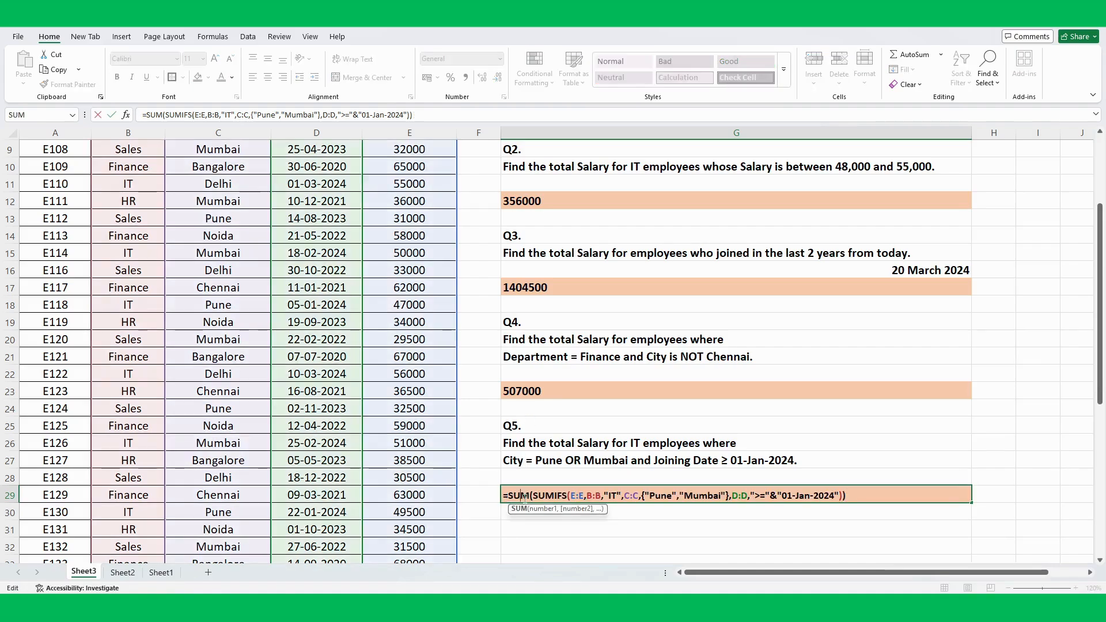
pyautogui.press('Home')
pyautogui.write("'")
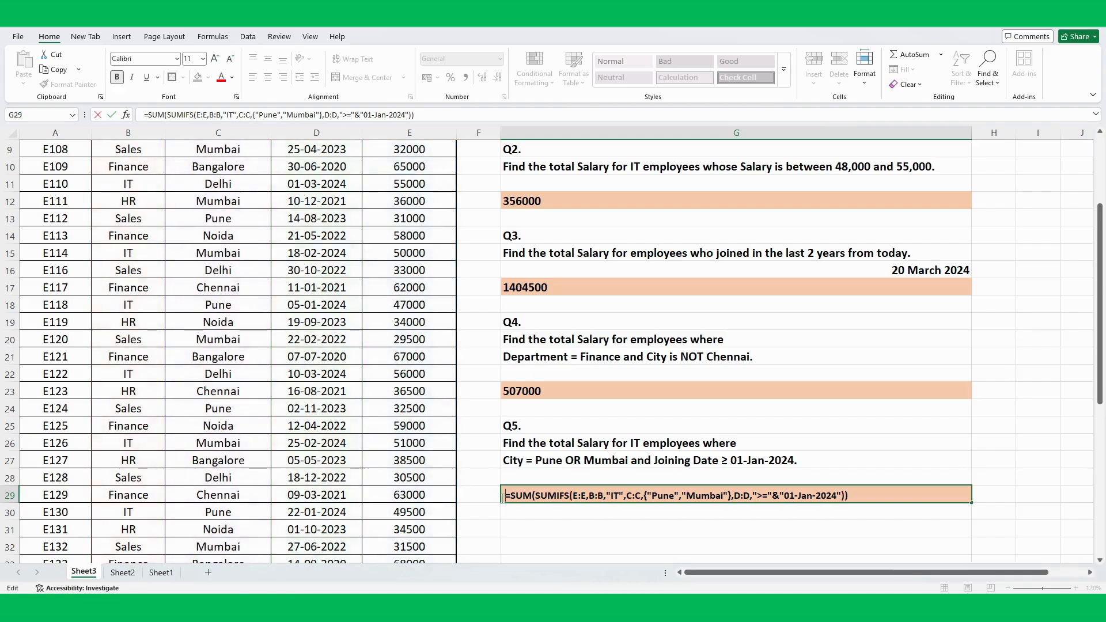
pyautogui.click(569, 541)
pyautogui.click(557, 530)
pyautogui.click(659, 499)
pyautogui.scroll(3, 589, 356)
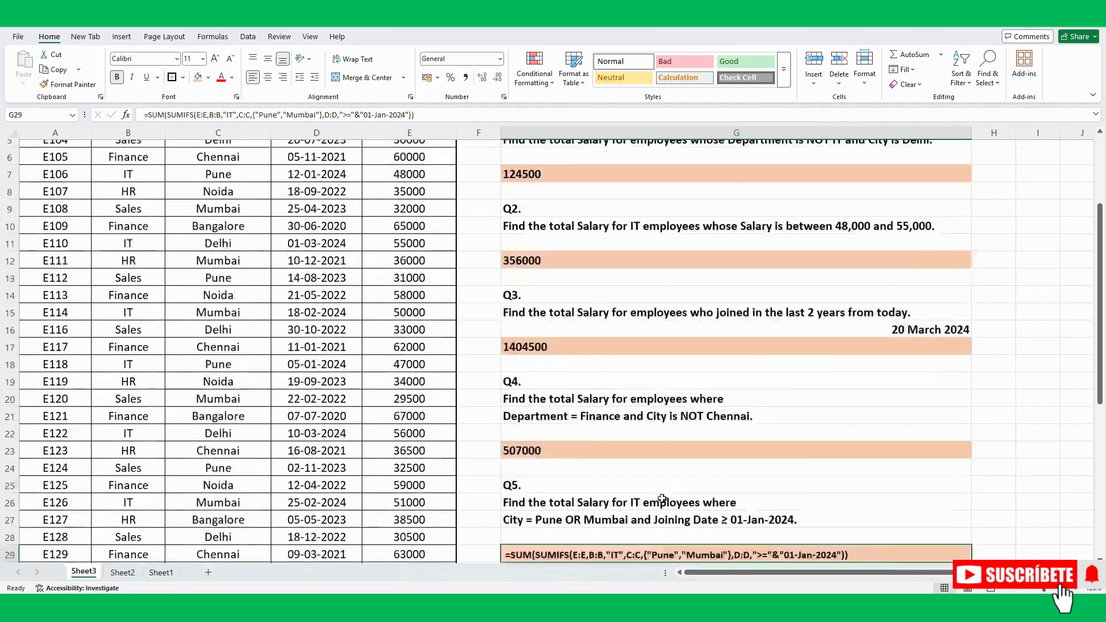
pyautogui.click(468, 283)
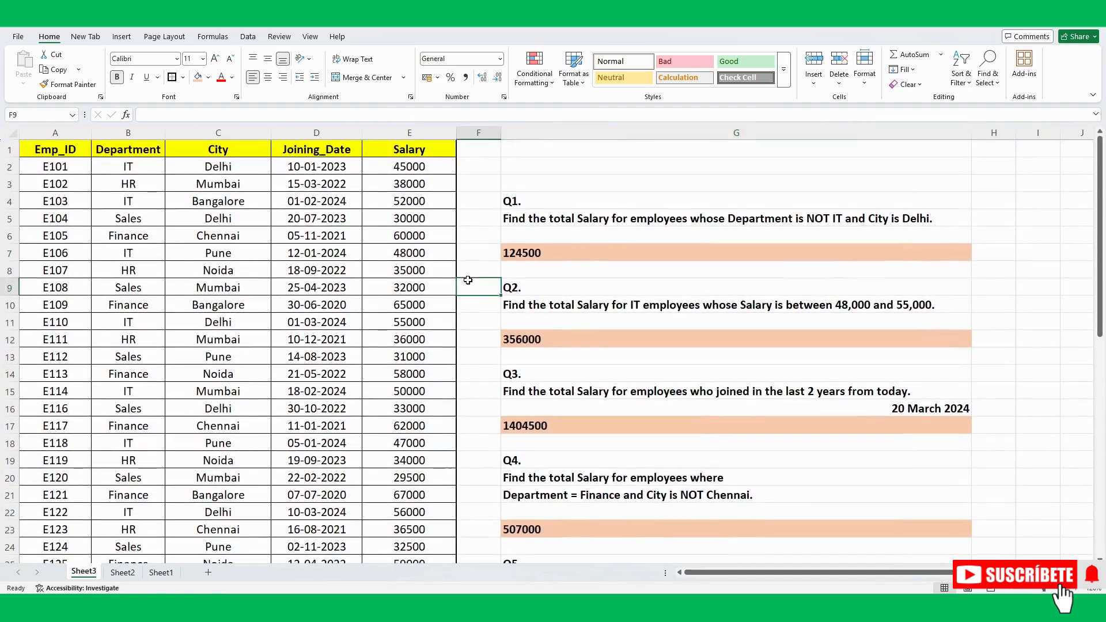